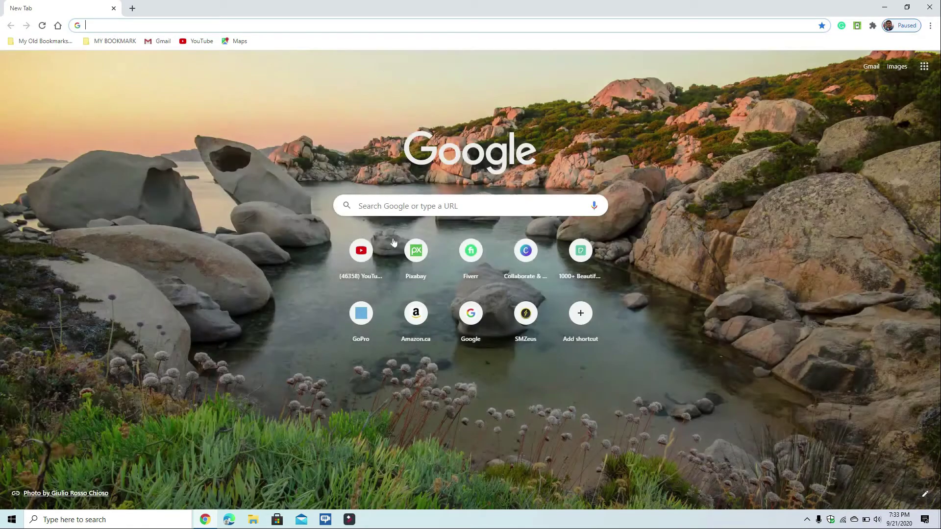
Search Google Images for "youtube subscribe square" and look through the subscribe button examples.
left_click(471, 206)
type("youtube")
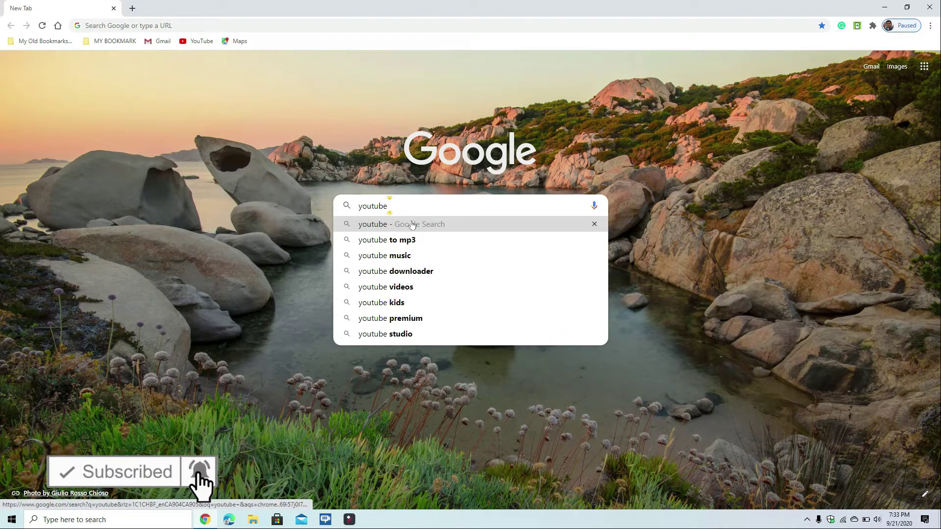
type(" subscribe square")
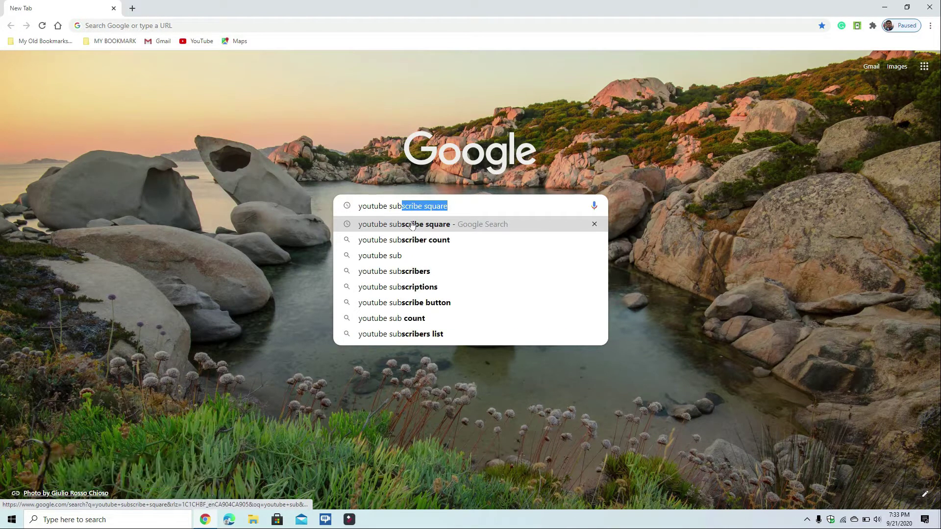
left_click(412, 225)
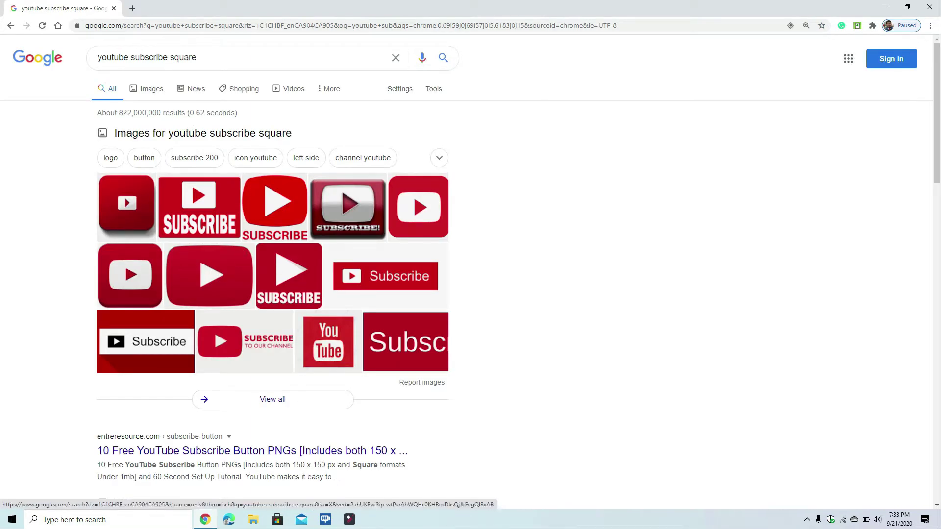
left_click(149, 89)
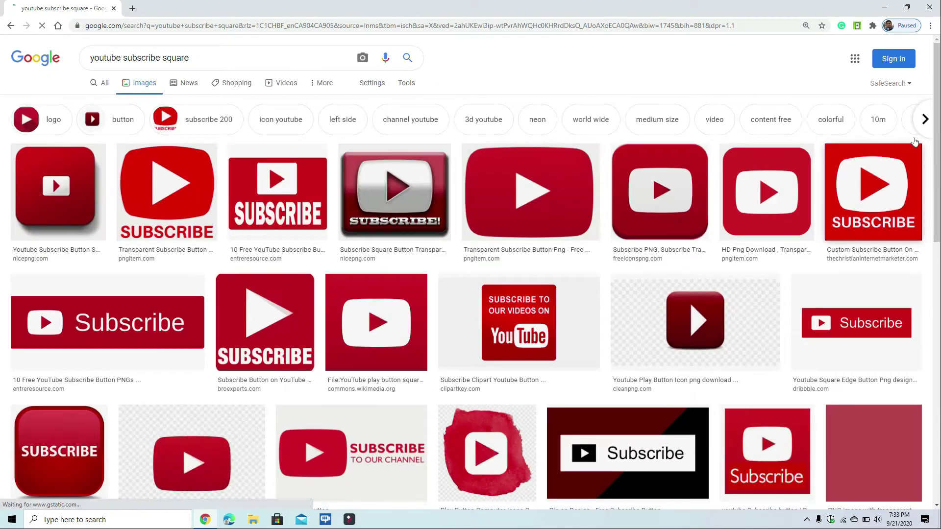
mouse_move(938, 112)
left_mouse_down()
mouse_move(939, 239)
mouse_move(939, 112)
left_mouse_up()
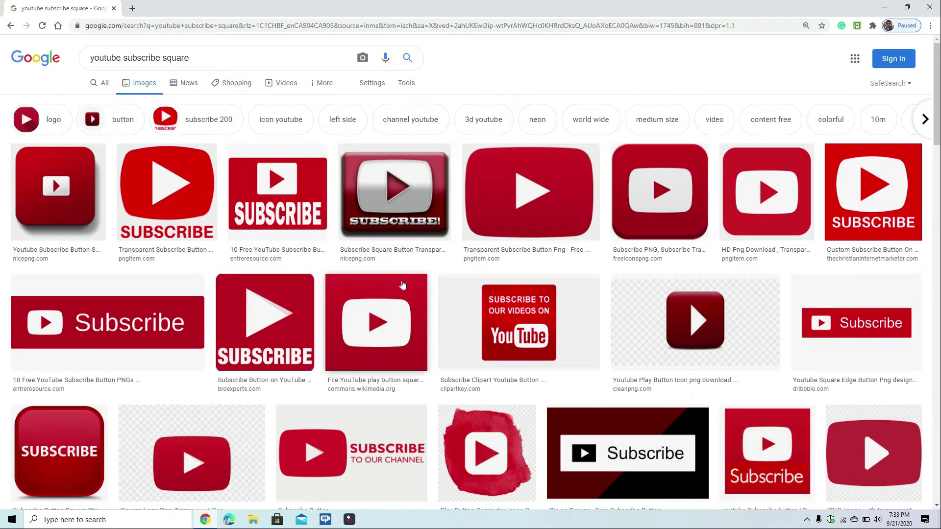
left_click_drag(938, 122, 939, 165)
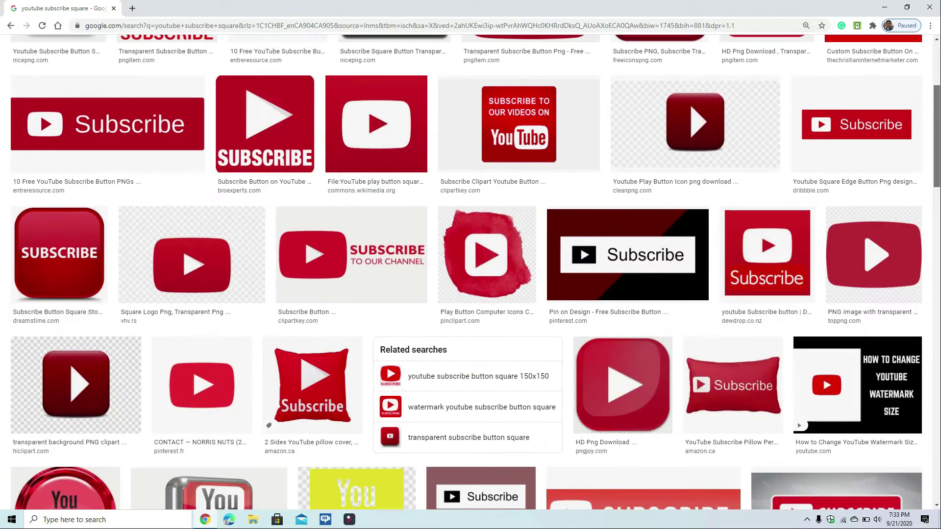
scroll(41, 298, "up", 4)
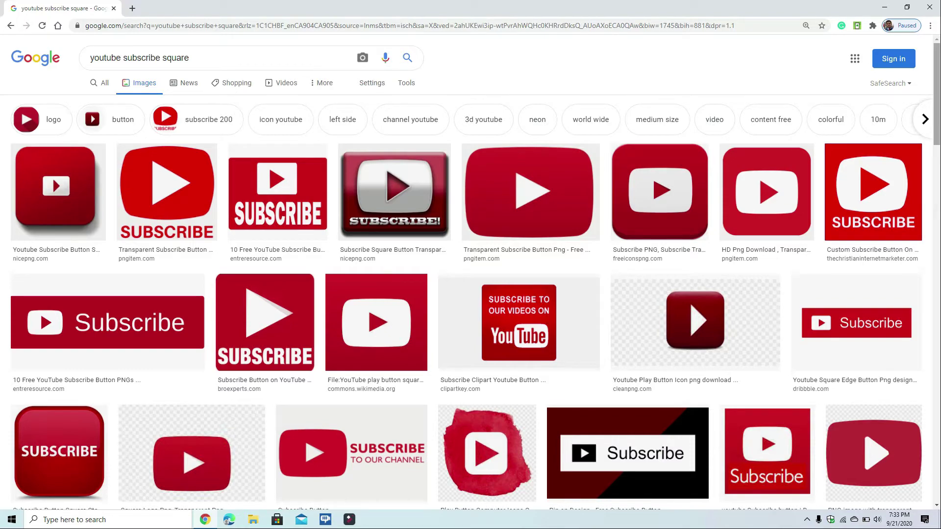
scroll(52, 177, "down", 6)
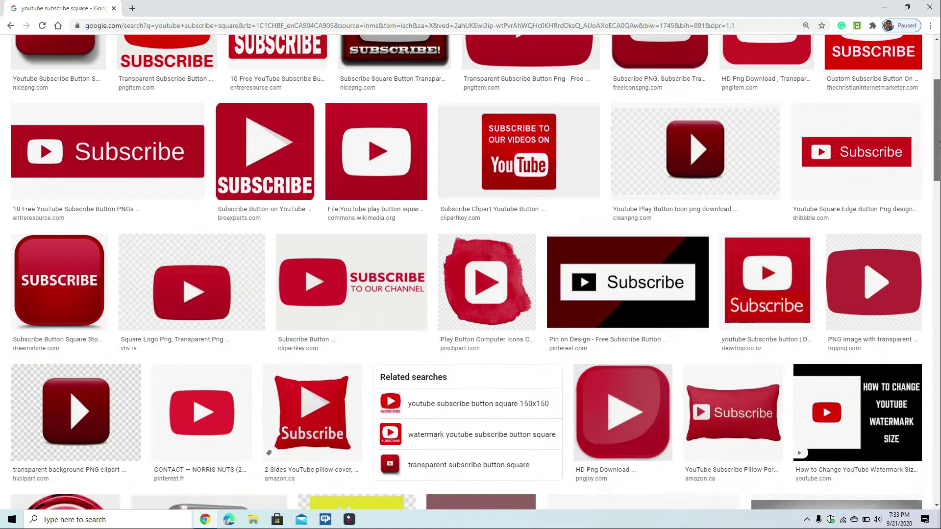
scroll(939, 117, "up", 6)
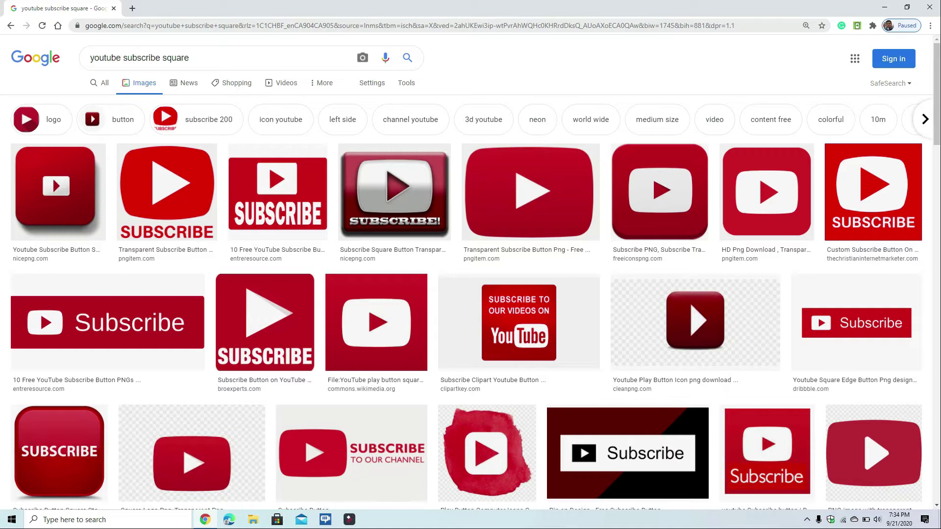
Go to canva.com and log in to the account with the prefilled credentials.
key("ctrl+l")
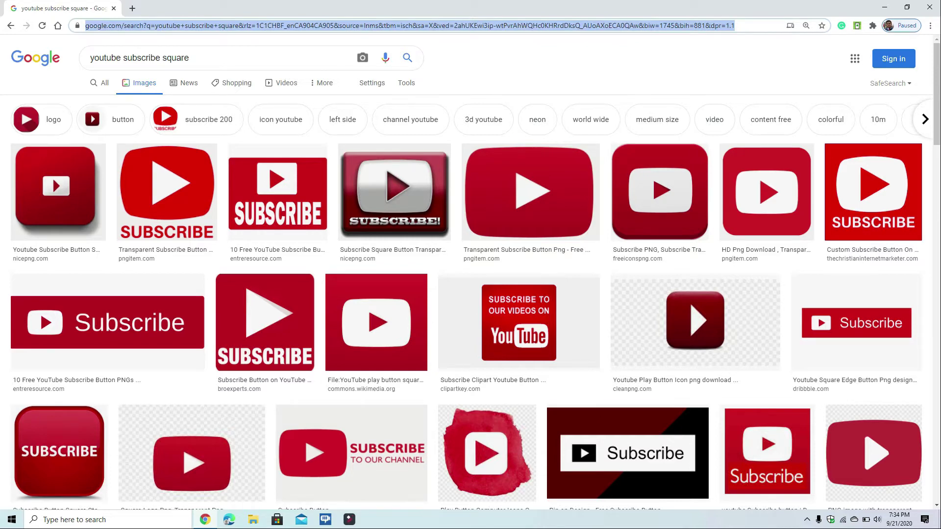
type("canva.com")
key("Return")
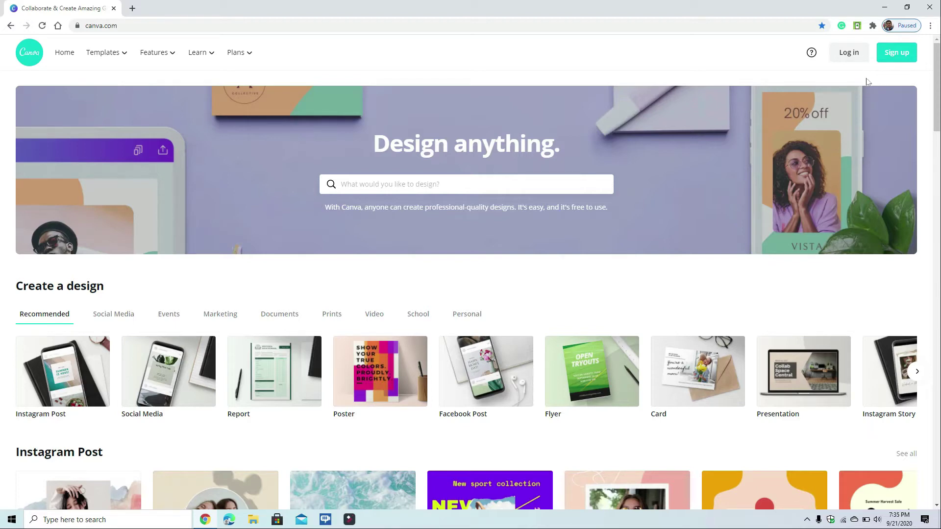
left_click(850, 57)
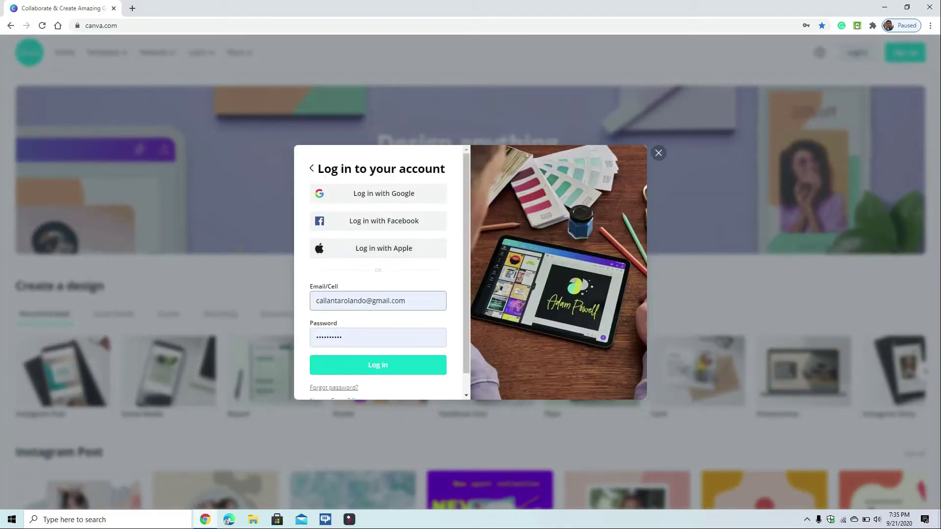
left_click(379, 371)
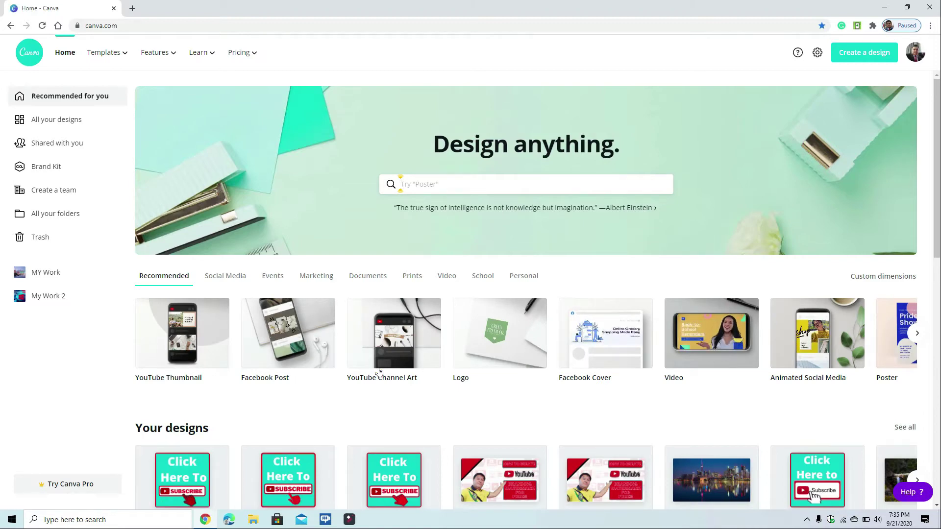
Create a new blank design with custom dimensions of 150 × 150 px.
left_click(863, 55)
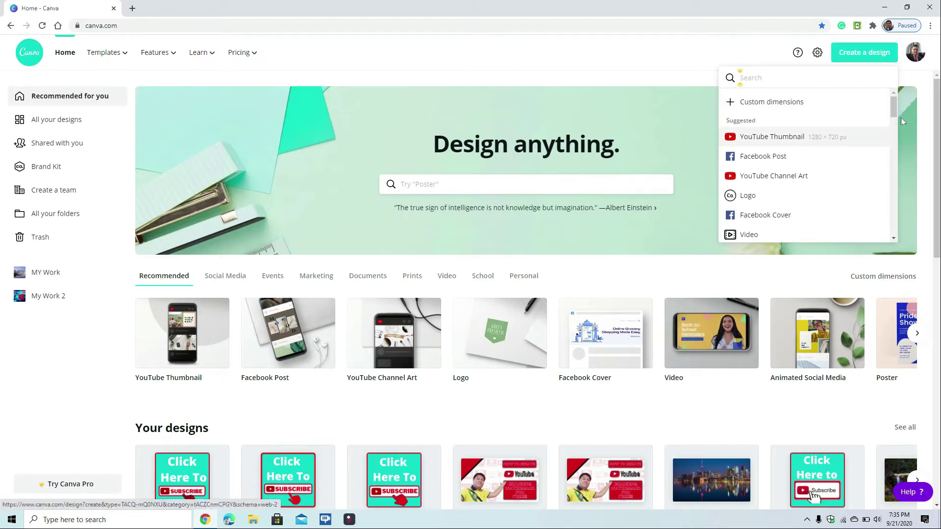
scroll(896, 116, "down", 3)
scroll(896, 117, "up", 3)
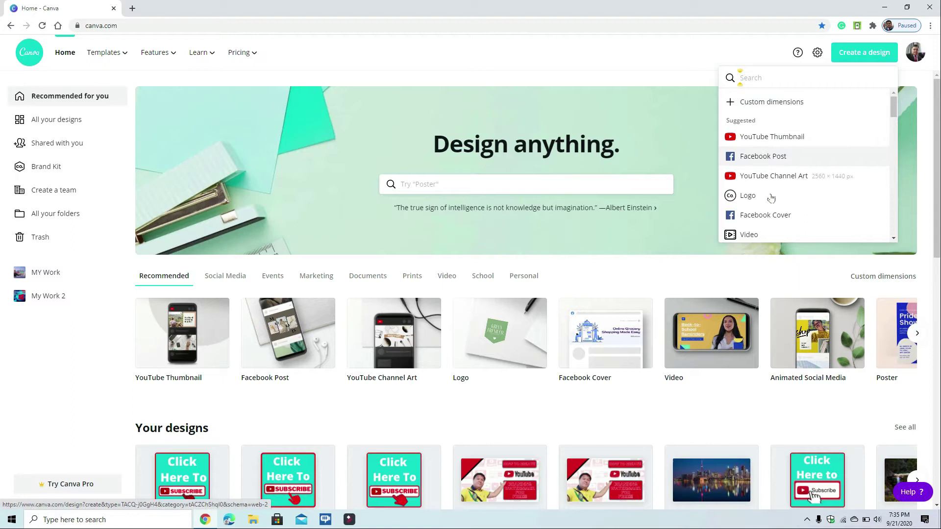
scroll(895, 118, "down", 3)
scroll(895, 125, "down", 5)
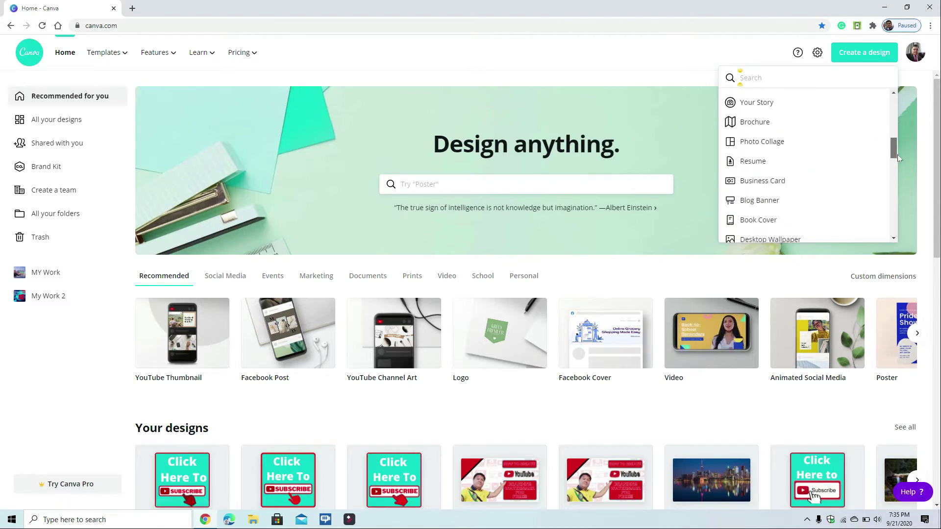
scroll(894, 136, "up", 8)
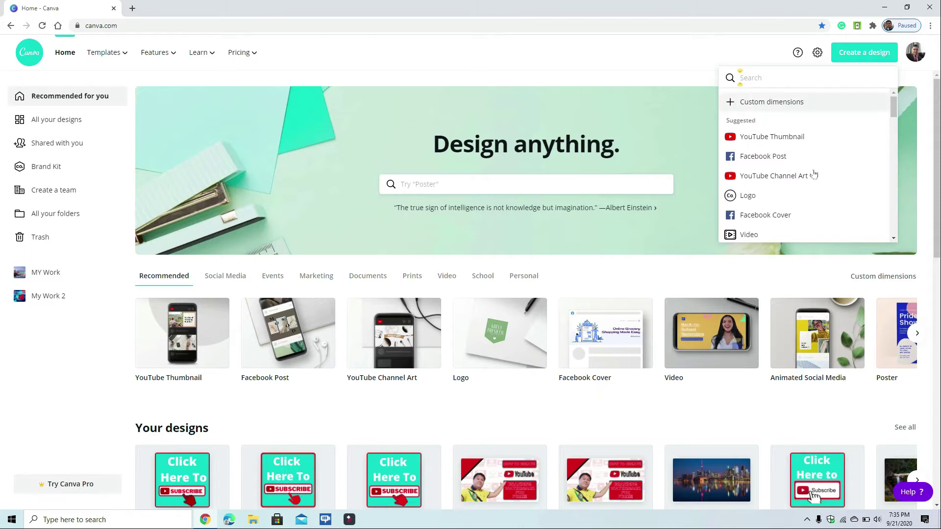
left_click(746, 104)
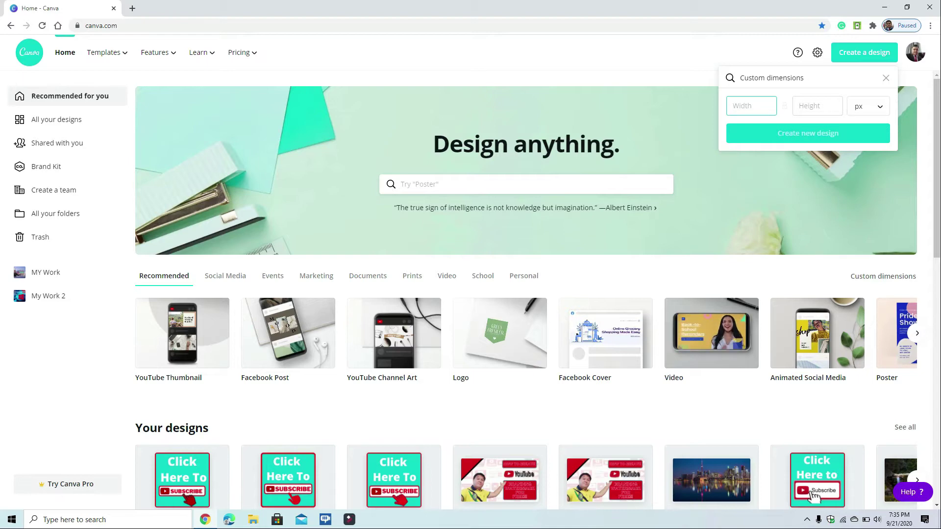
type("1")
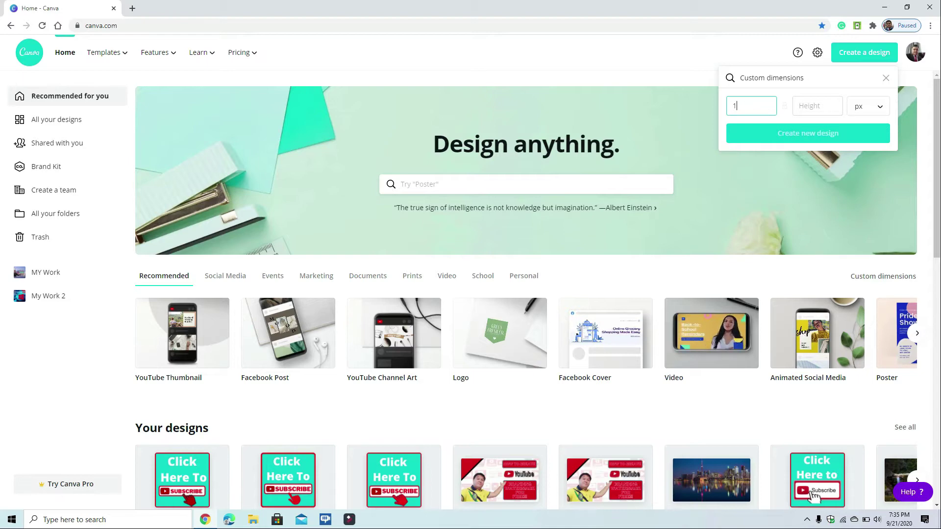
type("50")
key("Tab")
type("150")
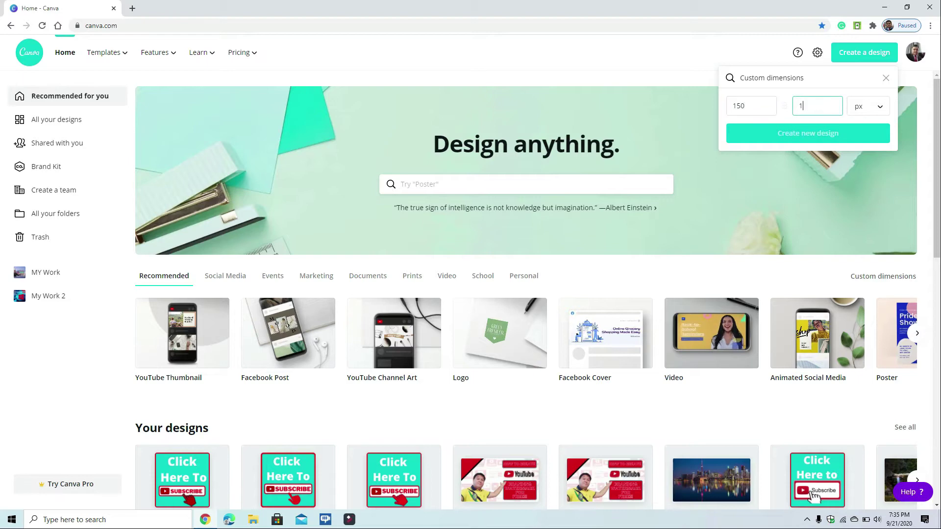
left_click(836, 142)
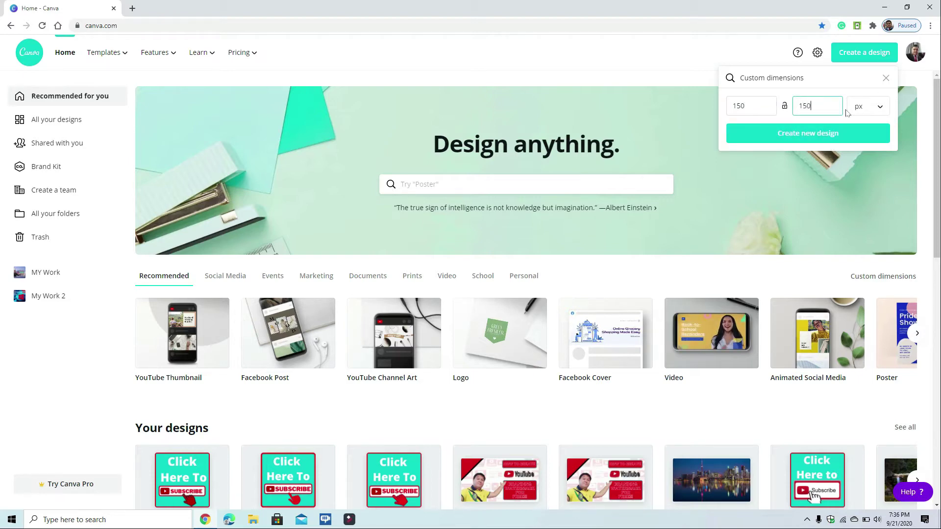
left_click(798, 138)
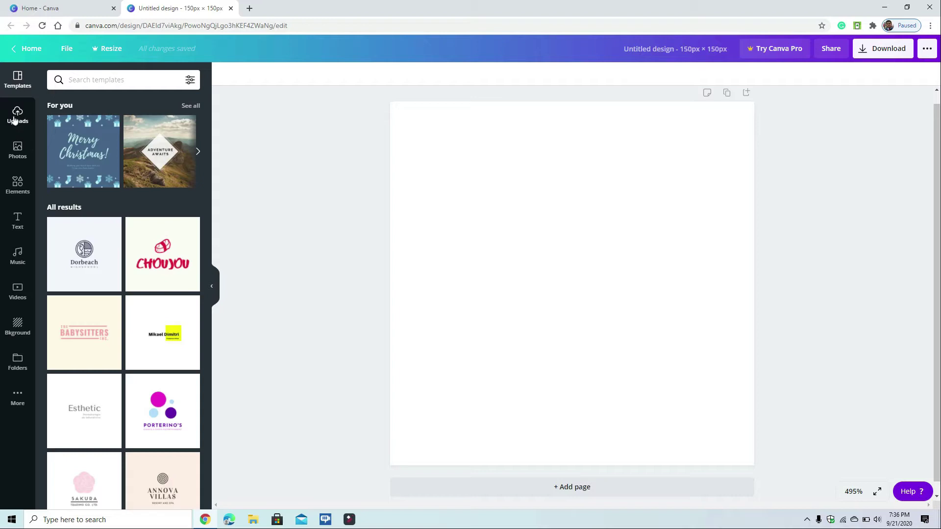
Place the recently used rounded square with a border on the page and stretch it to cover the whole canvas.
left_click(16, 157)
left_click(16, 156)
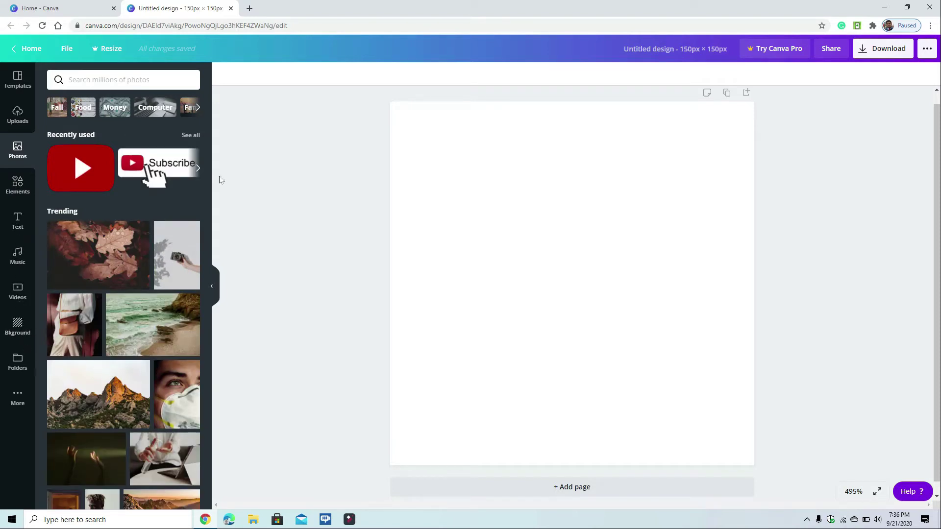
left_click(18, 190)
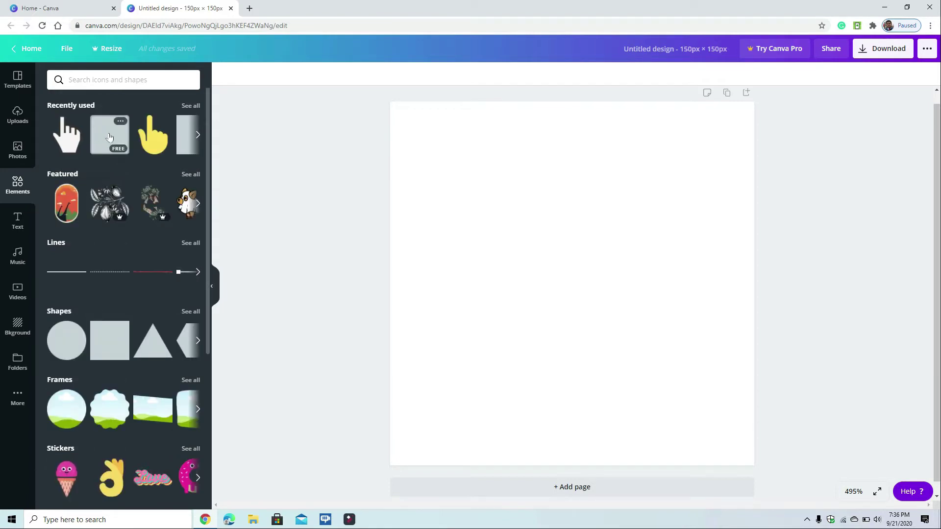
left_click_drag(110, 137, 509, 229)
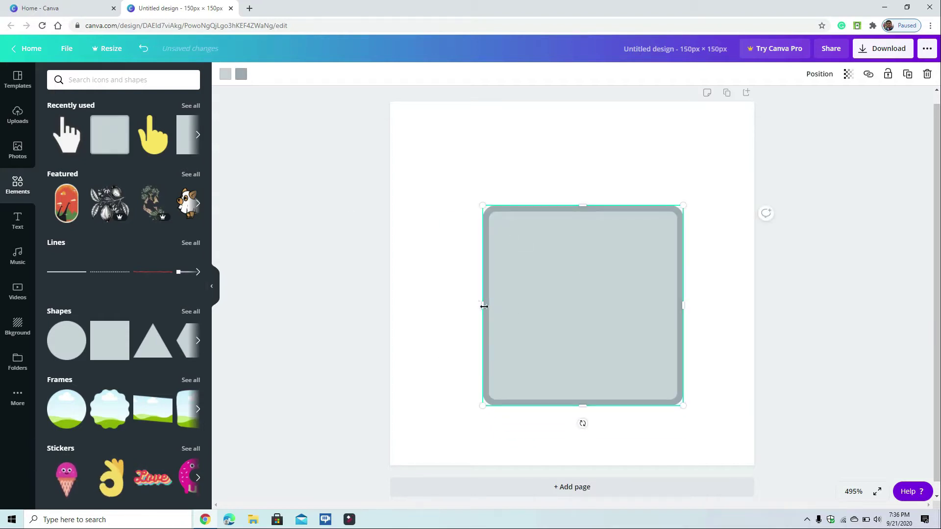
left_click_drag(476, 307, 391, 315)
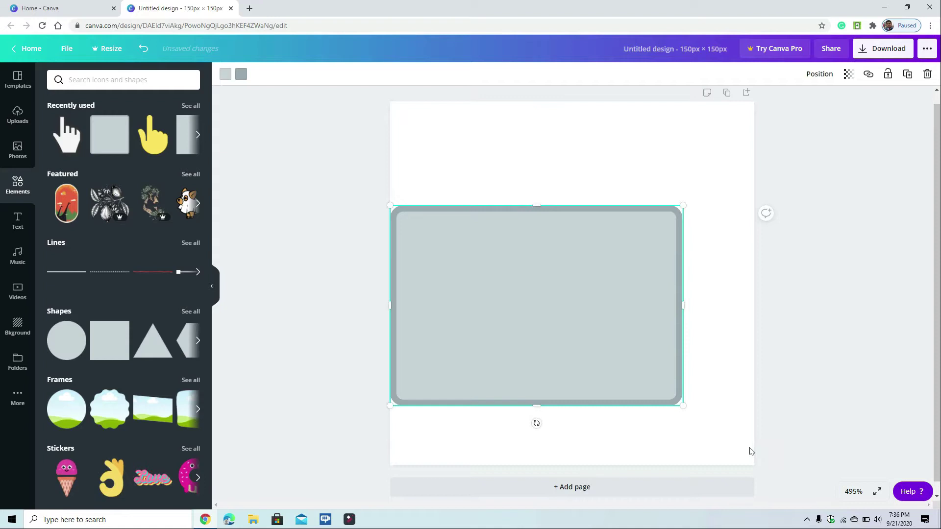
left_click_drag(683, 309, 753, 307)
left_click_drag(570, 406, 567, 455)
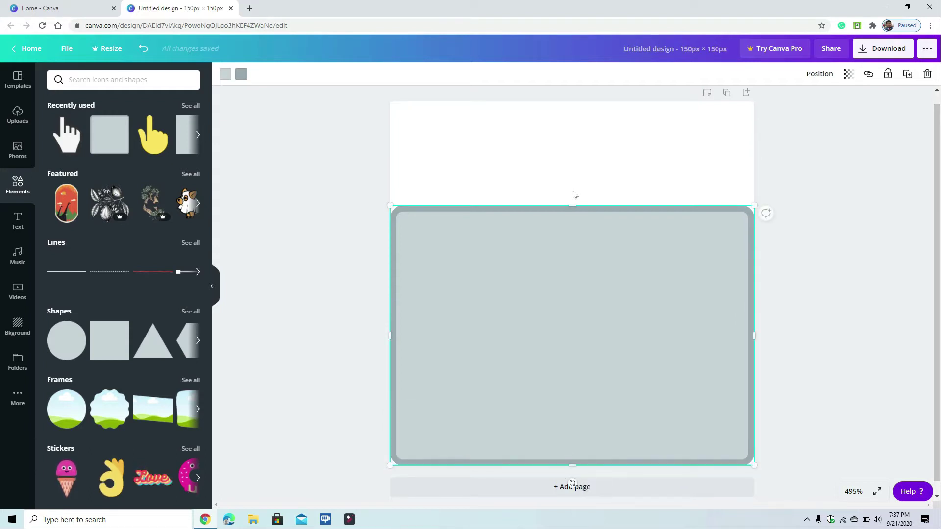
left_click_drag(562, 178, 559, 101)
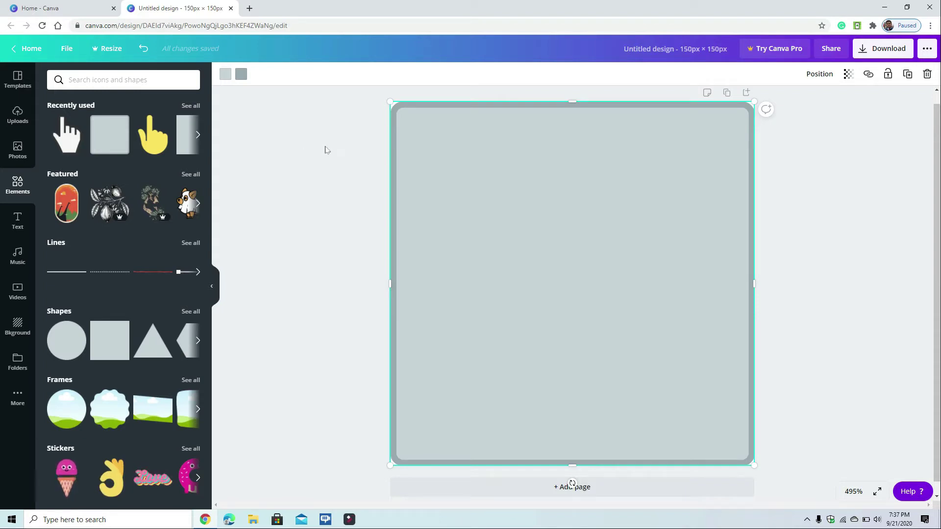
Colour the square's border red and its fill turquoise using the default colours.
left_click(241, 75)
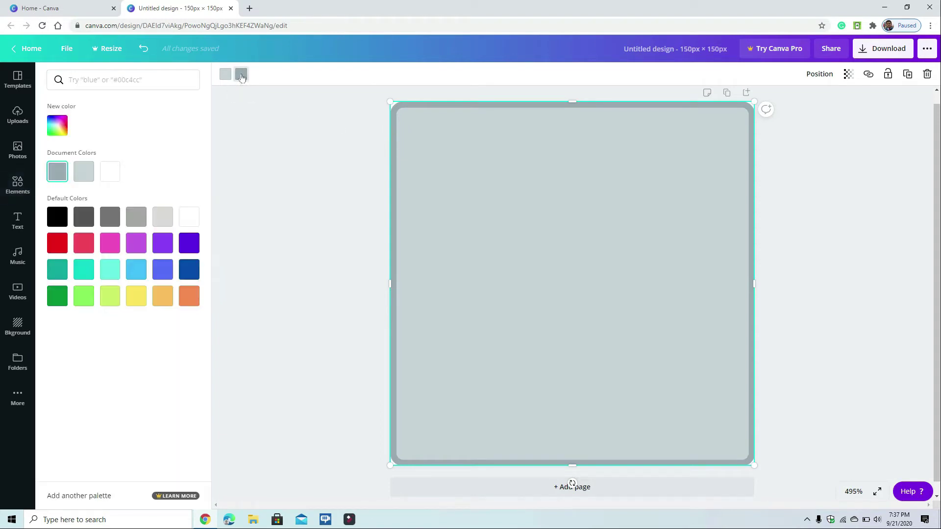
left_click(55, 247)
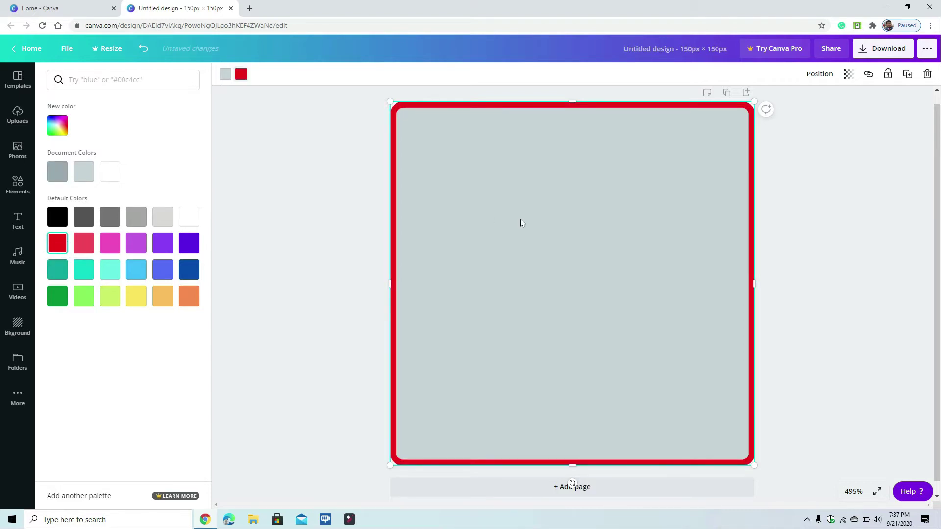
left_click(224, 76)
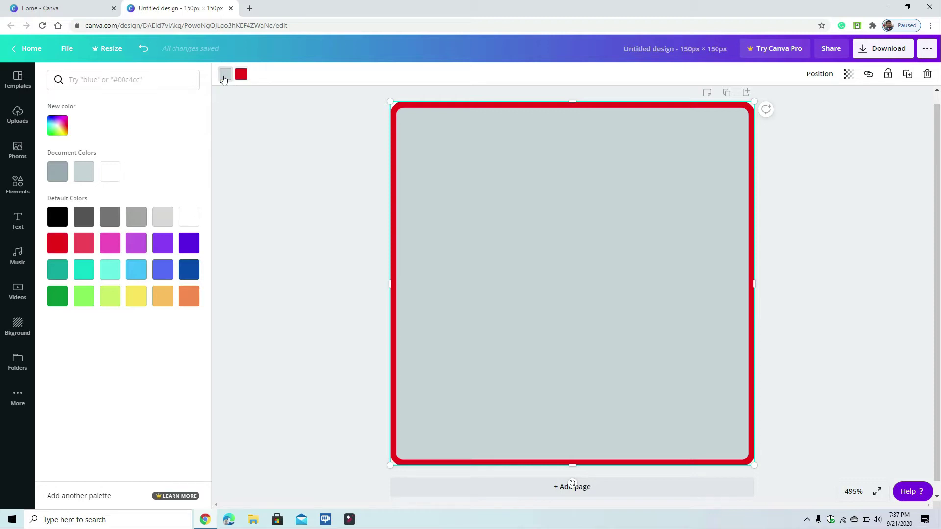
left_click(82, 277)
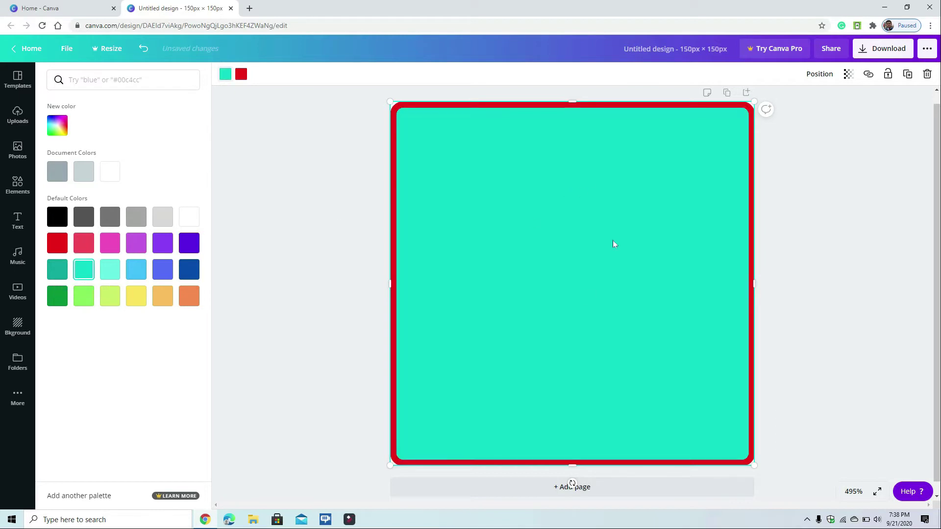
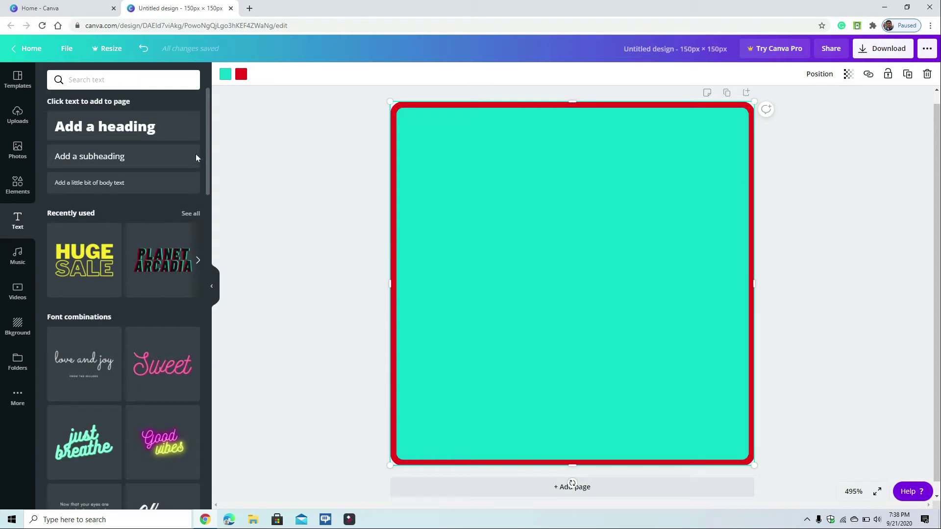
Add a heading that reads "Click Here To", with a line break after "Click".
left_click(137, 129)
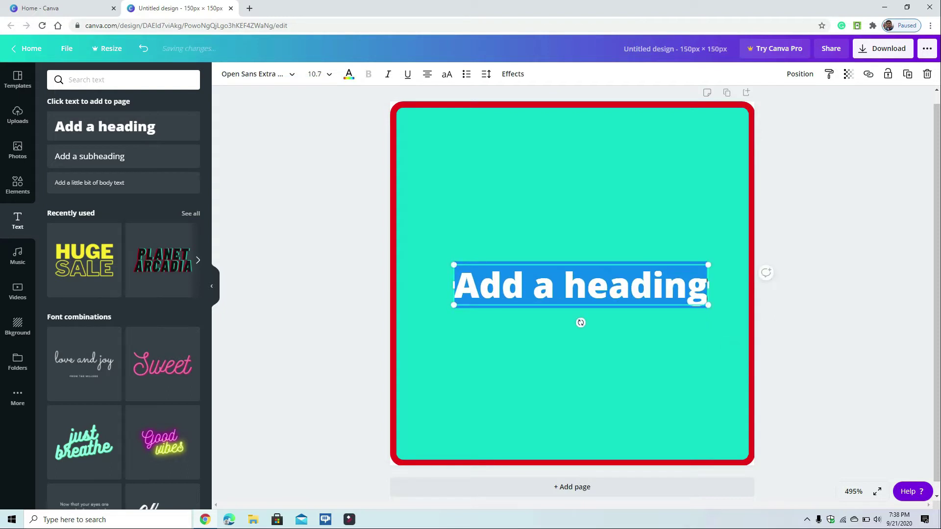
key("BackSpace")
key("BackSpace")
key("BackSpace")
key("BackSpace")
key("BackSpace")
key("BackSpace")
key("BackSpace")
key("BackSpace")
key("BackSpace")
key("BackSpace")
key("BackSpace")
key("BackSpace")
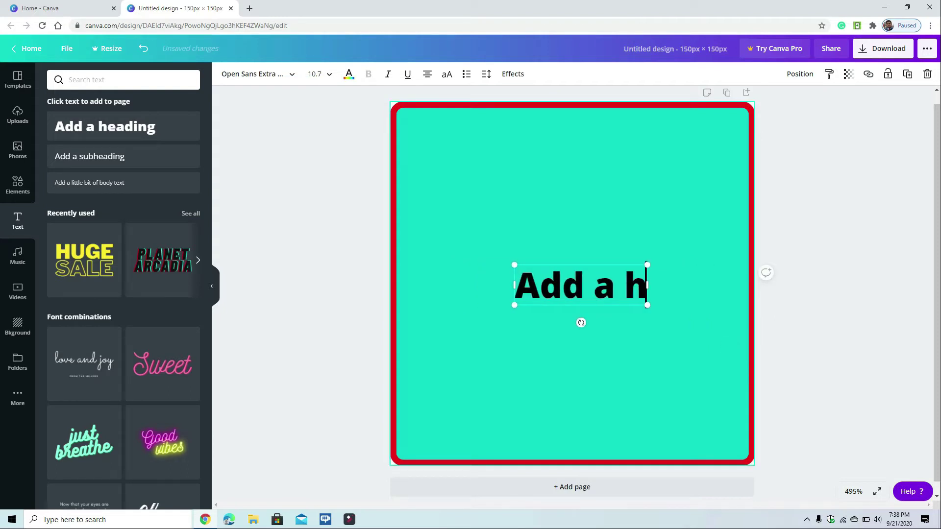
key("BackSpace")
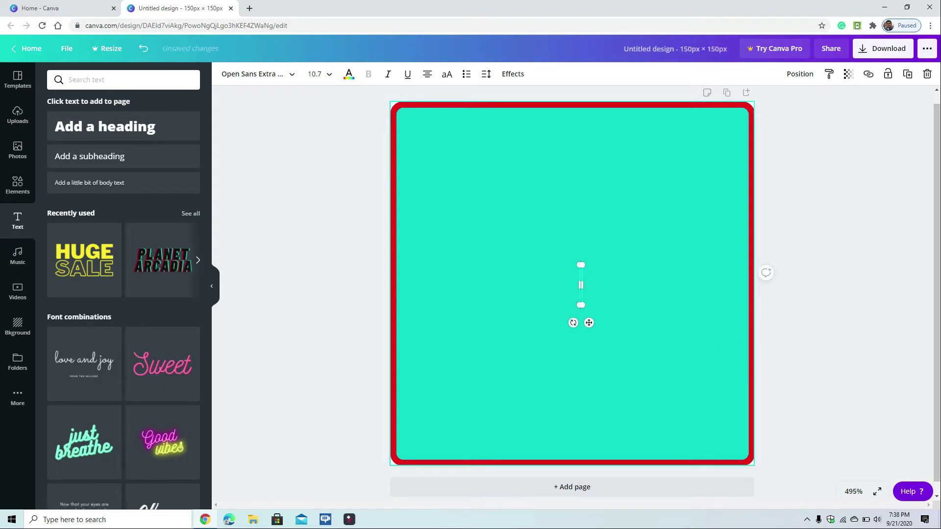
type("Cli")
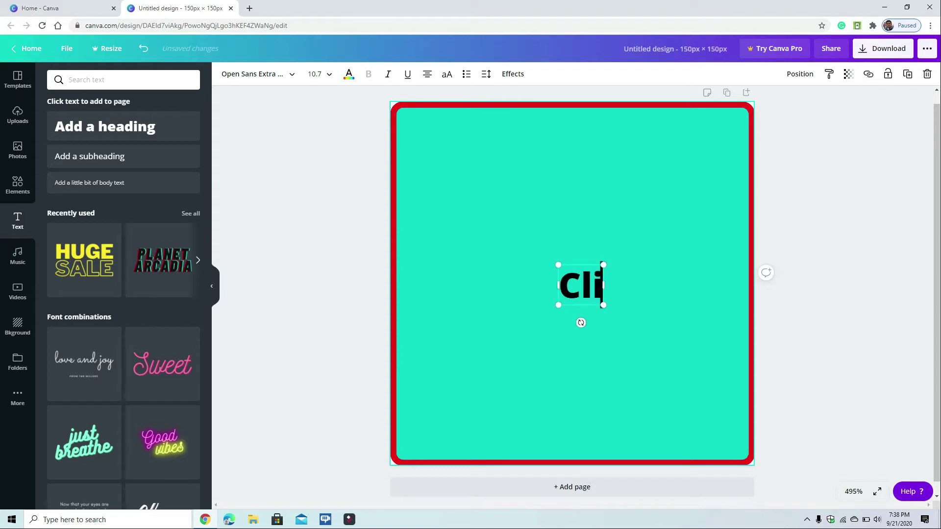
type("ck He")
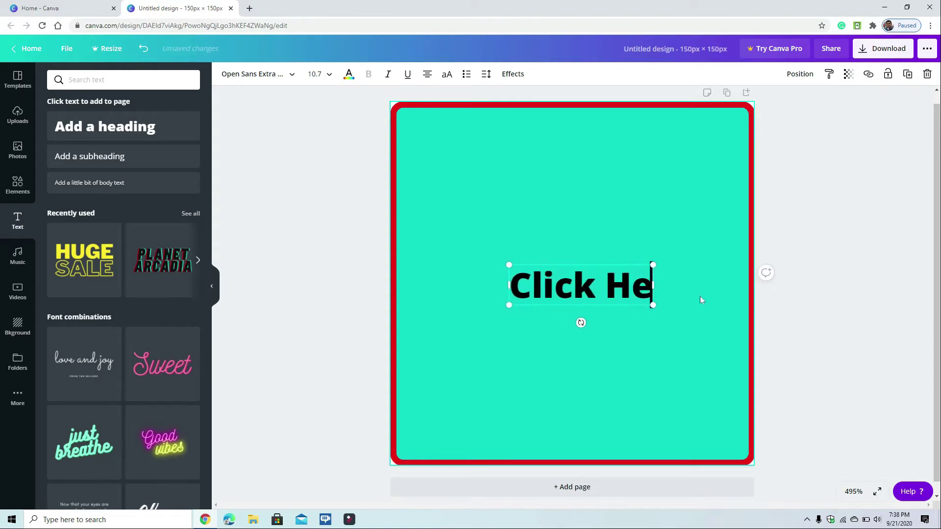
type("re To")
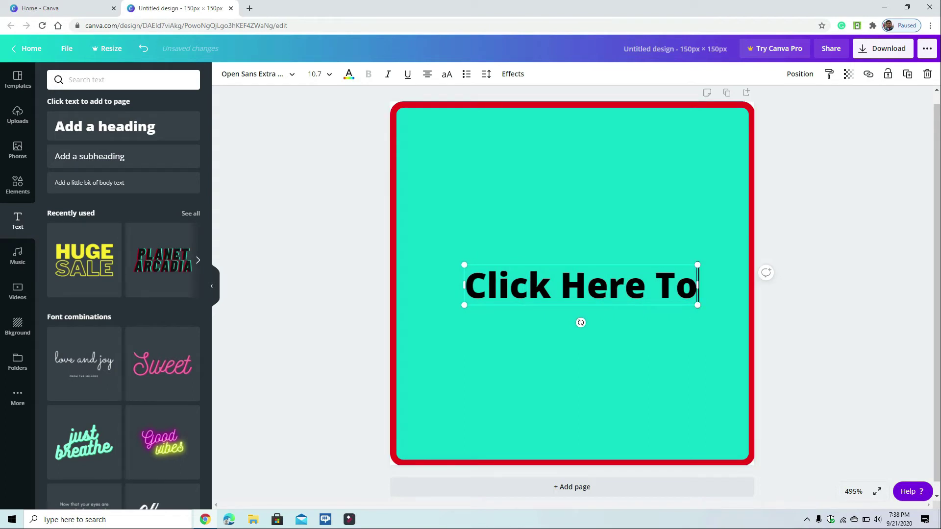
left_click(559, 284)
key("Return")
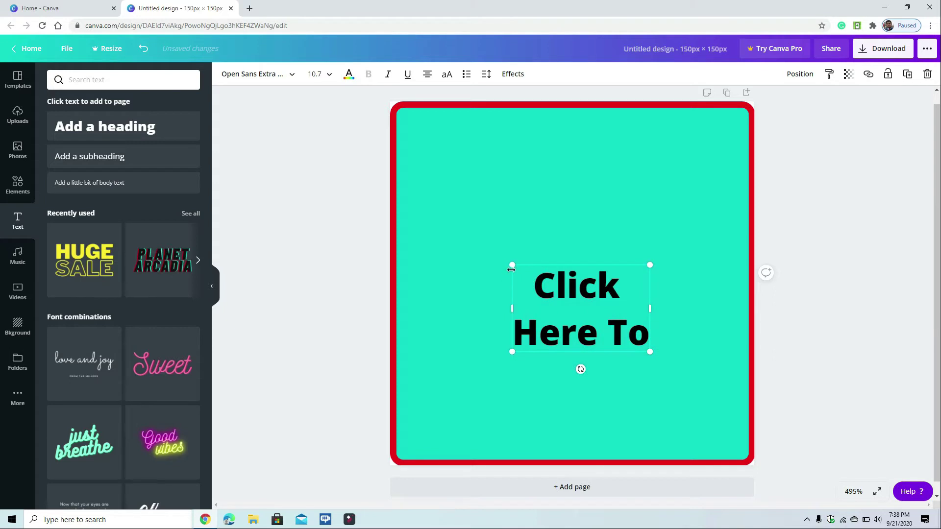
Enlarge the "Click Here To" heading to about 130 × 82 px and centre it in the upper part of the square.
left_click_drag(511, 268, 382, 203)
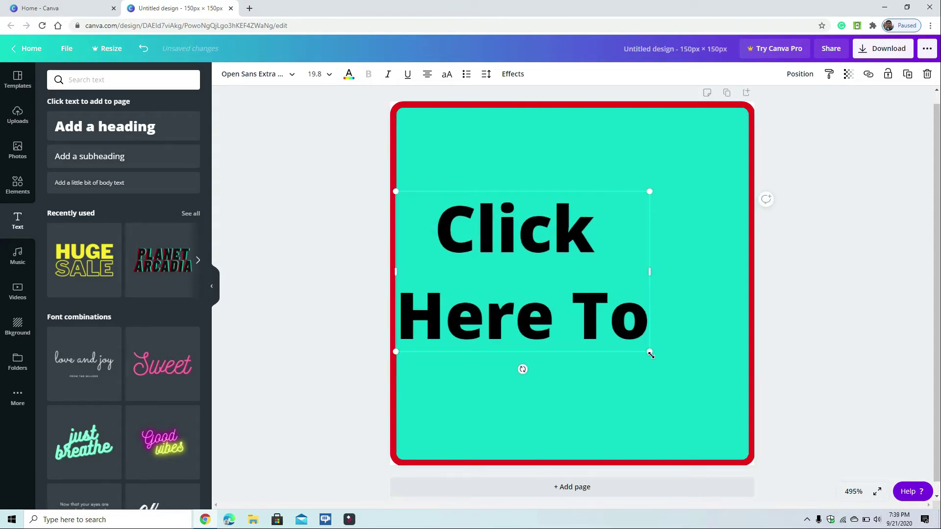
right_click(700, 389)
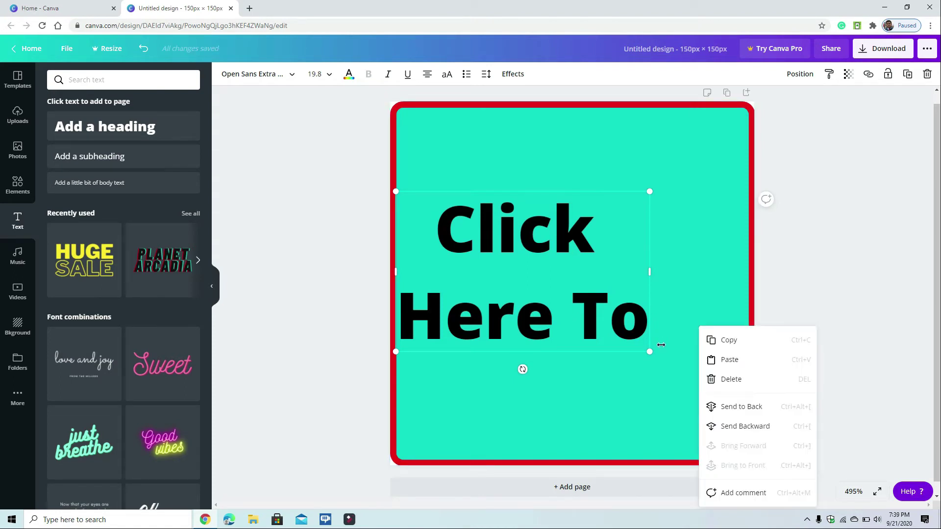
left_click_drag(649, 353, 659, 357)
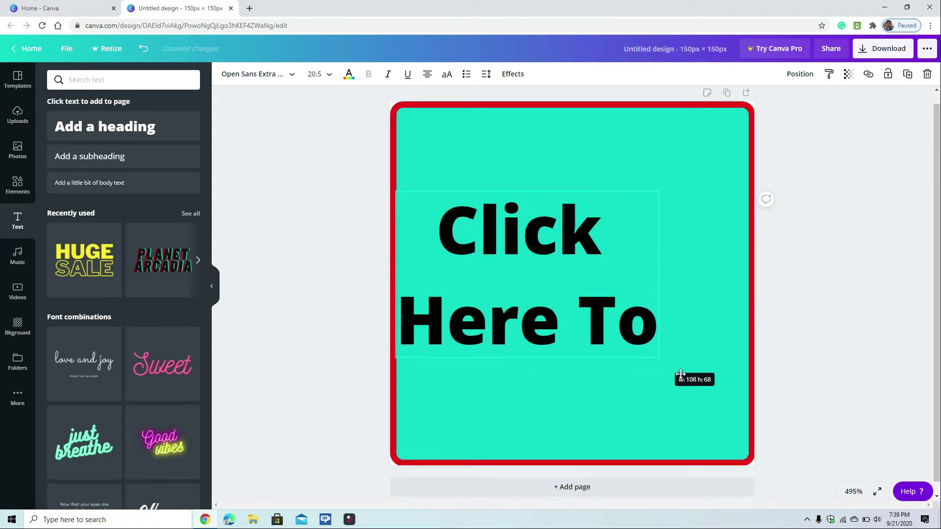
left_click(531, 234)
right_click(538, 231)
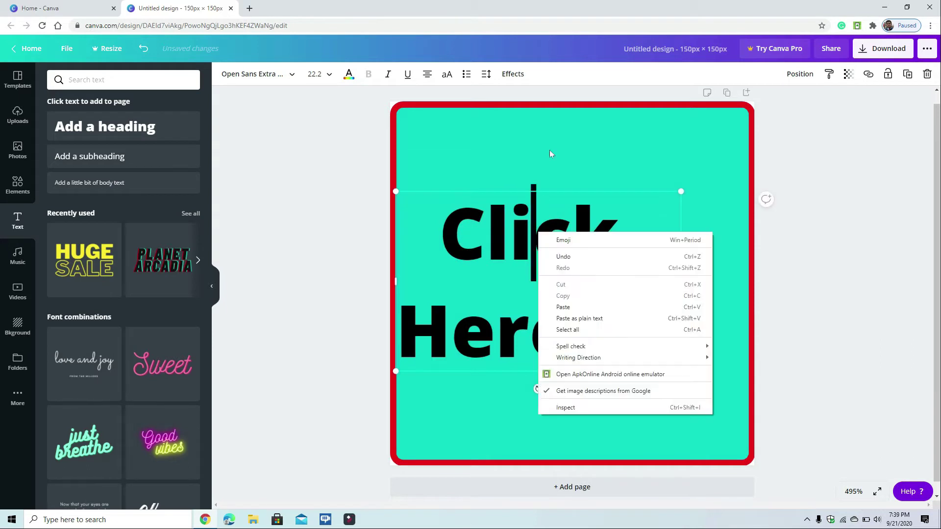
key("Escape")
left_click_drag(520, 227, 546, 152)
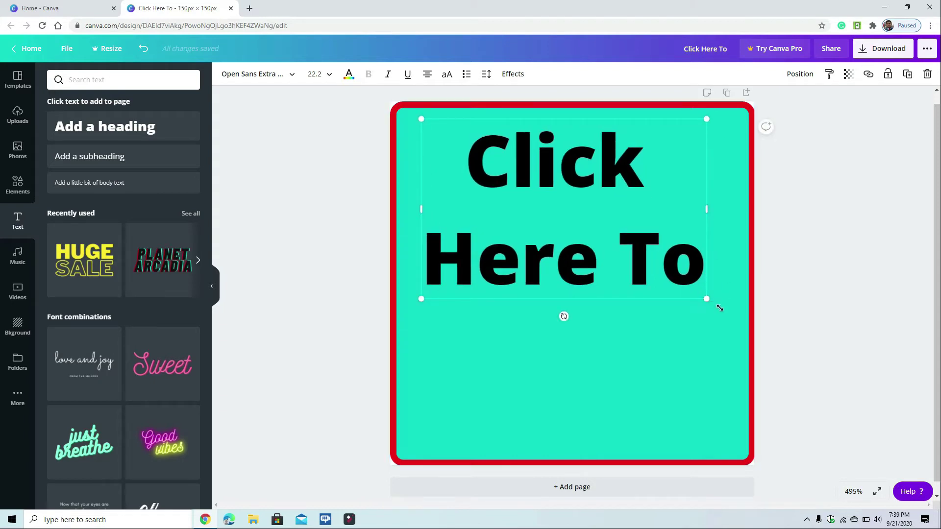
left_click_drag(720, 308, 737, 320)
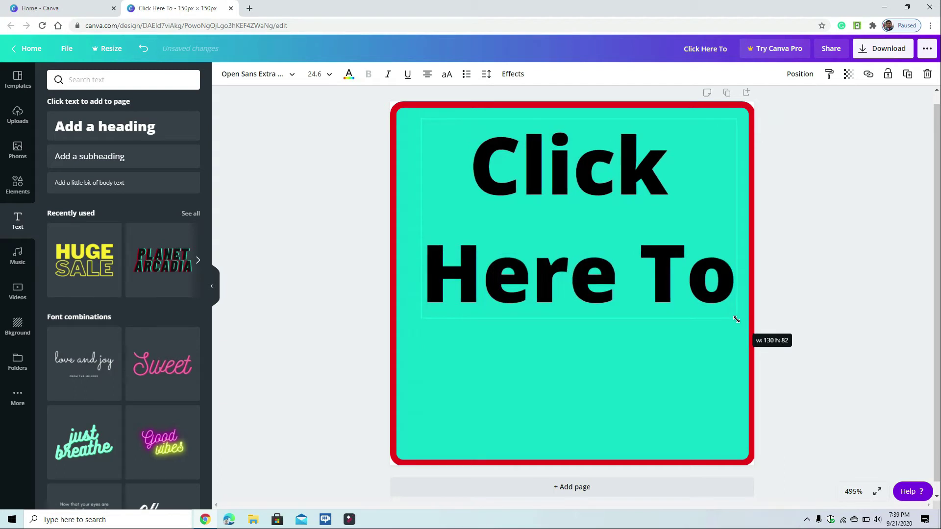
left_click_drag(613, 244, 568, 178)
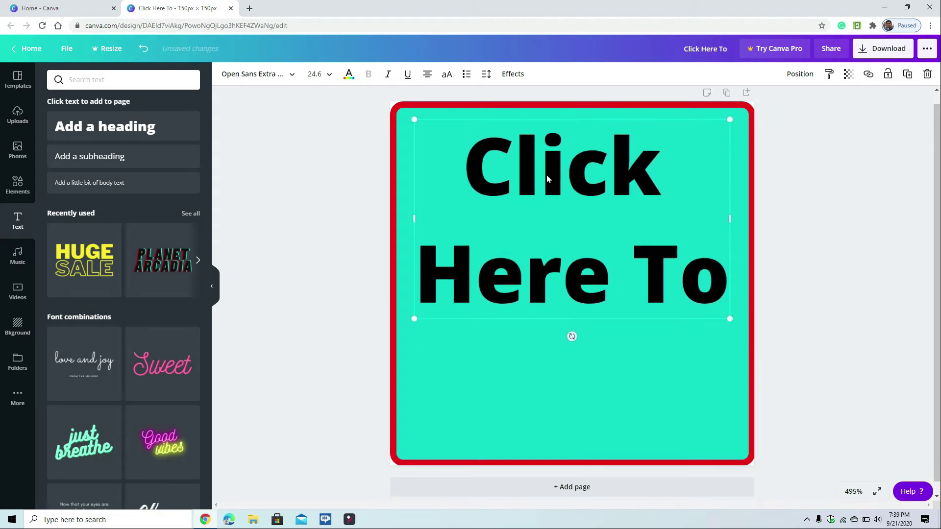
left_click_drag(553, 259, 548, 166)
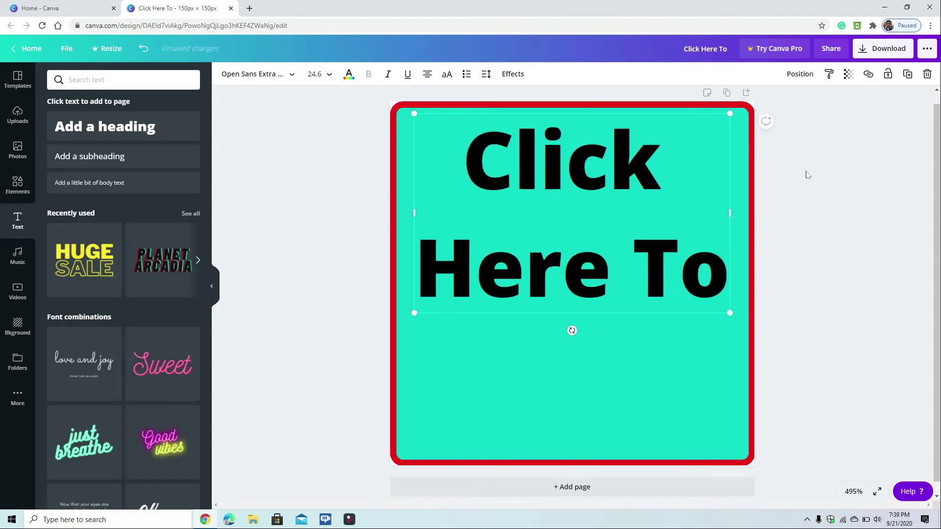
Colour the whole "Click Here To" heading white.
left_click(608, 159)
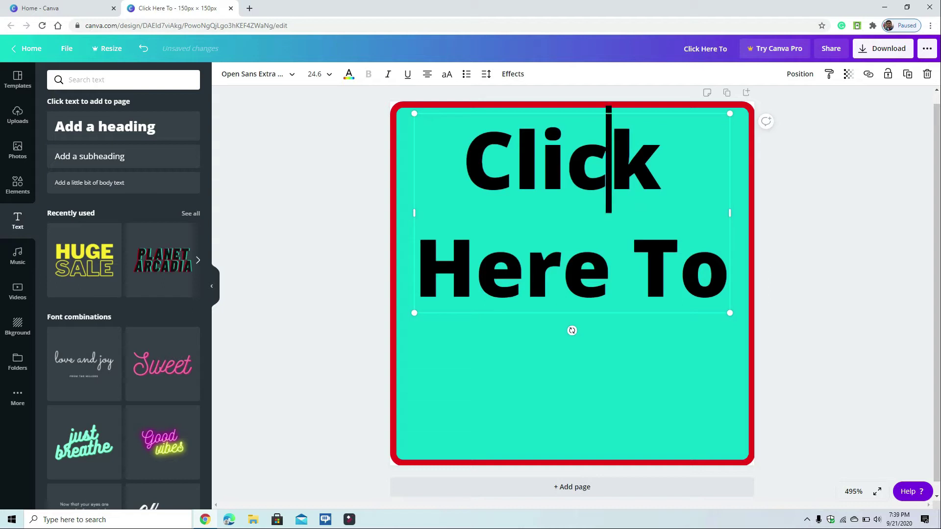
key("ctrl+a")
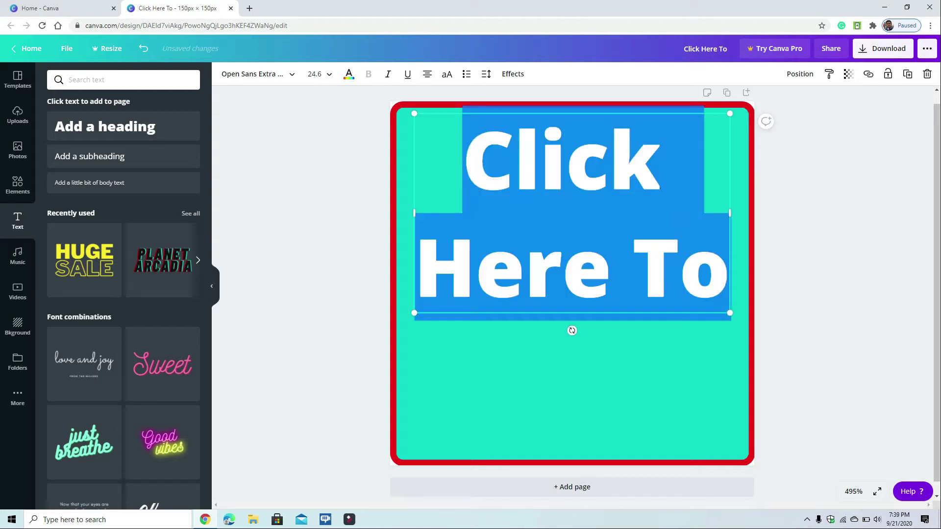
left_click(349, 75)
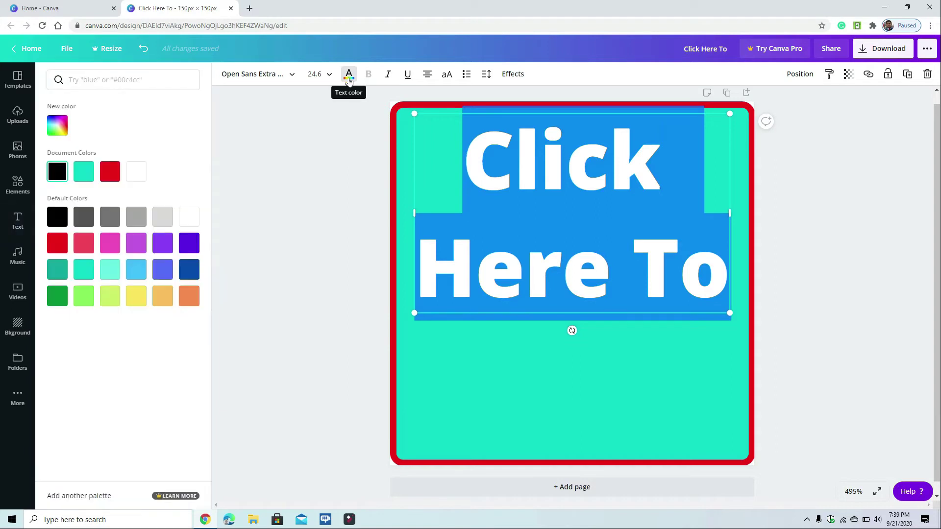
left_click(136, 176)
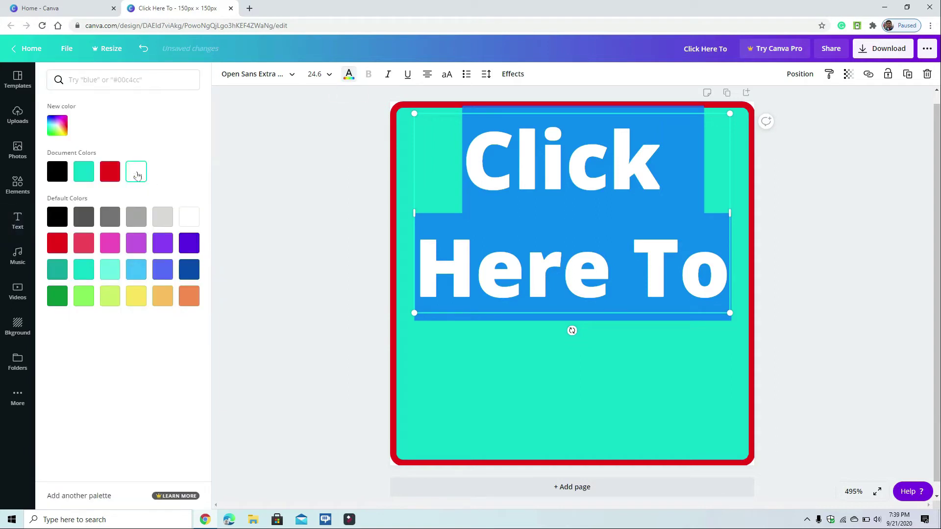
left_click(820, 254)
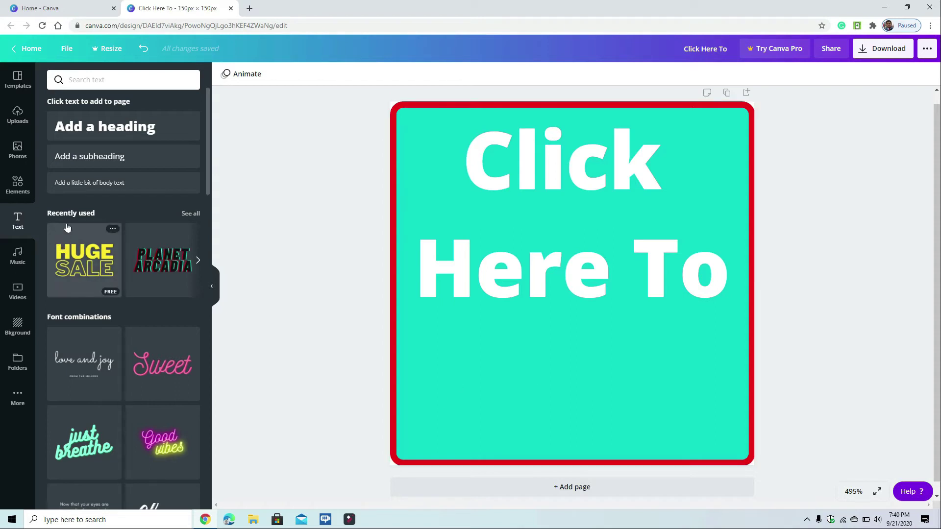
Add another bordered rounded square, reshape it into a wide, low bar and centre it just below "Here To".
left_click(17, 192)
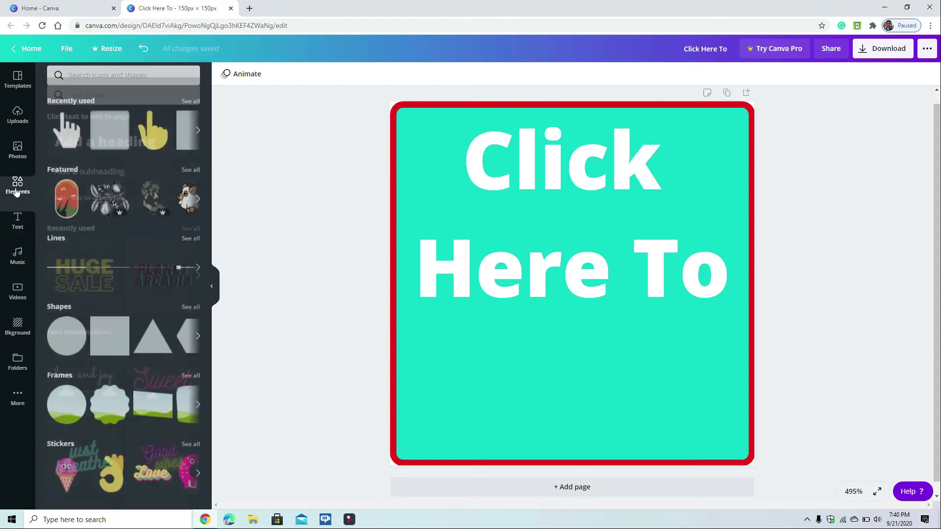
left_click(109, 136)
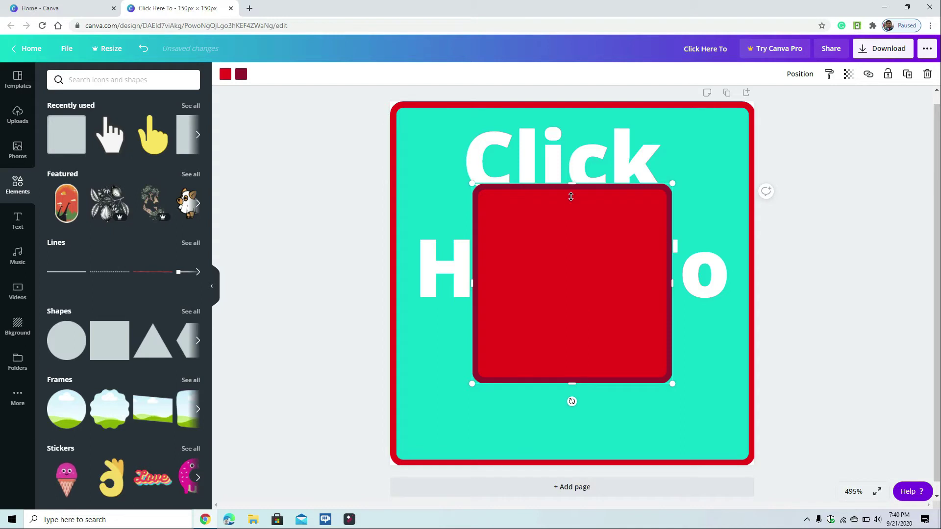
left_click_drag(571, 197, 576, 308)
left_click_drag(472, 346, 378, 357)
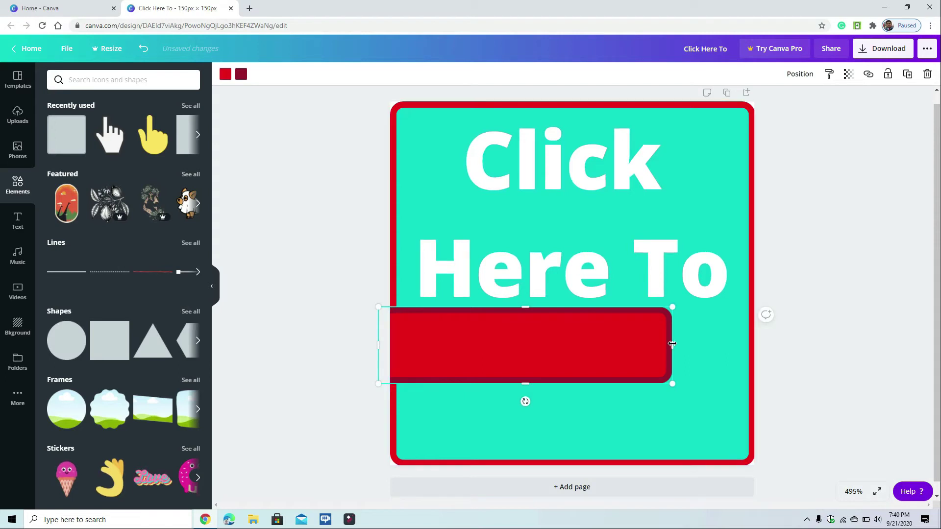
left_click_drag(679, 343, 683, 346)
mouse_move(575, 334)
left_mouse_down()
mouse_move(555, 326)
mouse_move(590, 343)
left_mouse_up()
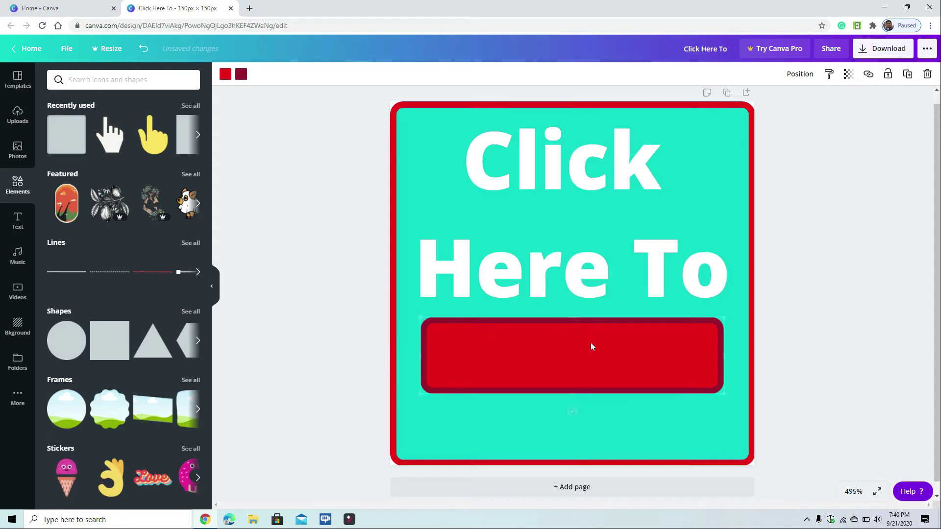
left_click(644, 430)
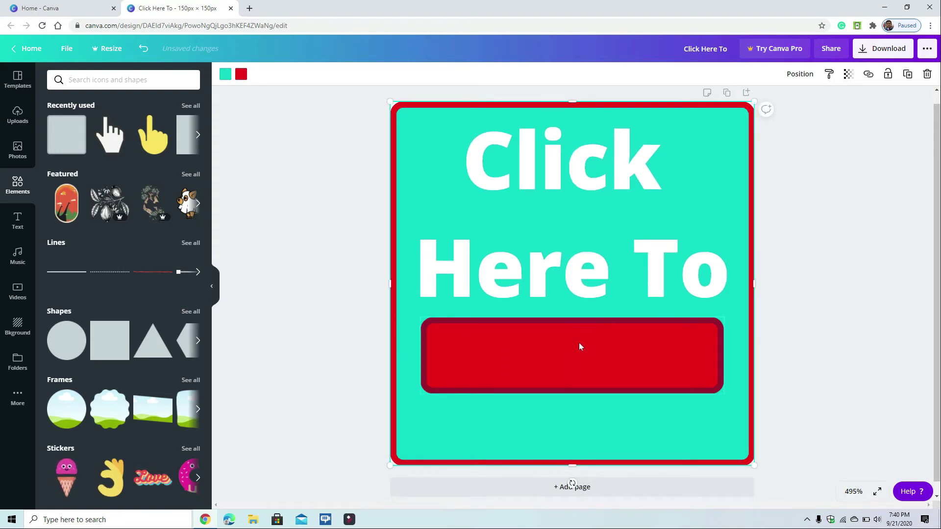
Colour the bar's fill white and its border the same red as the large square's border.
left_click(576, 362)
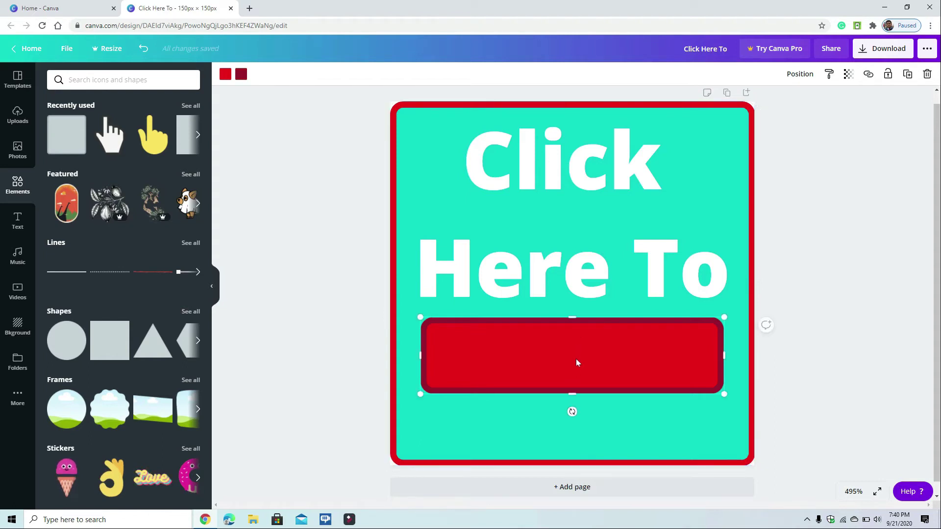
left_click(225, 74)
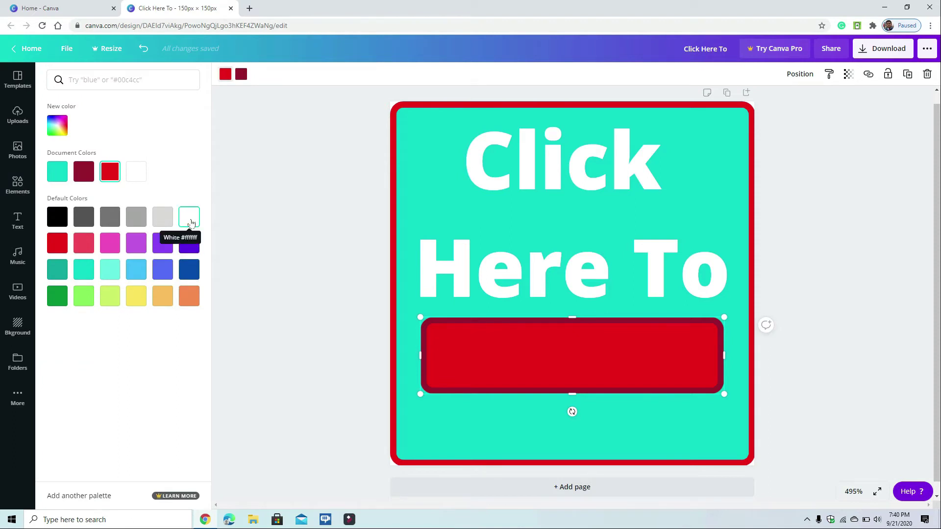
left_click(192, 223)
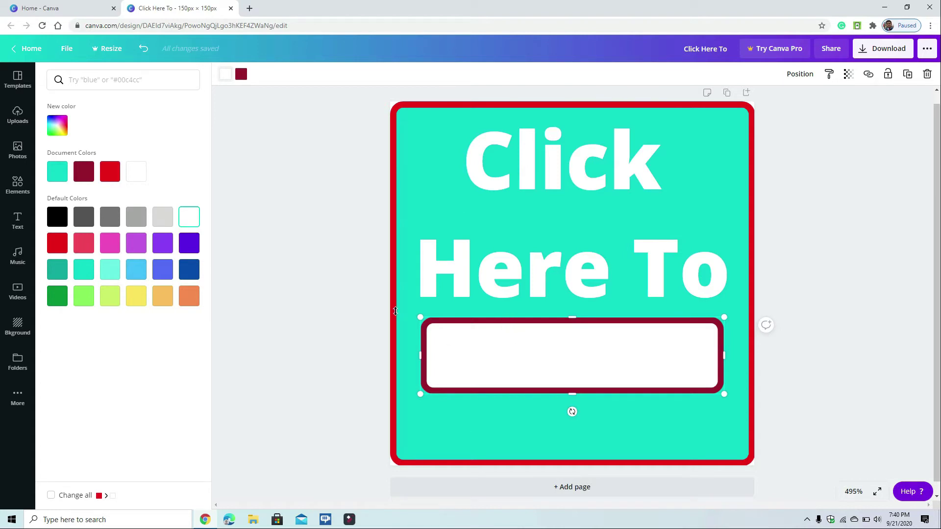
left_click(241, 78)
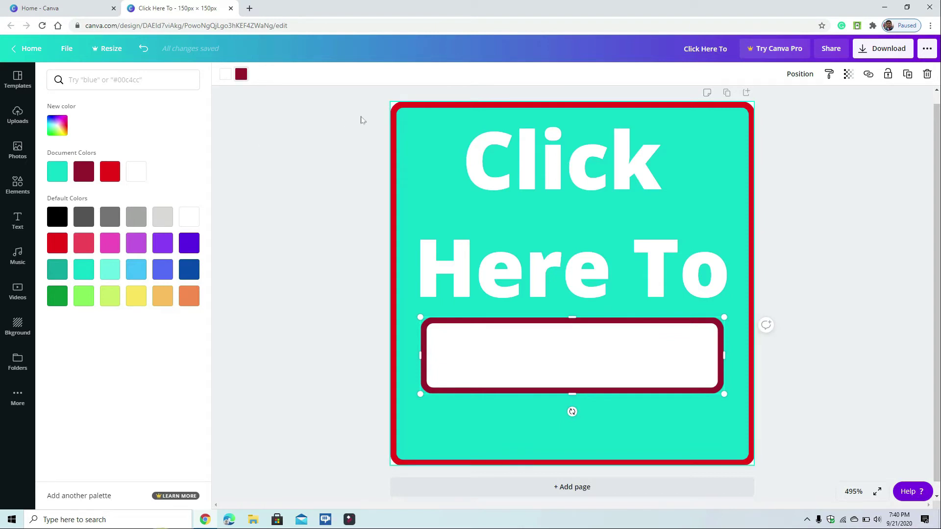
left_click(109, 175)
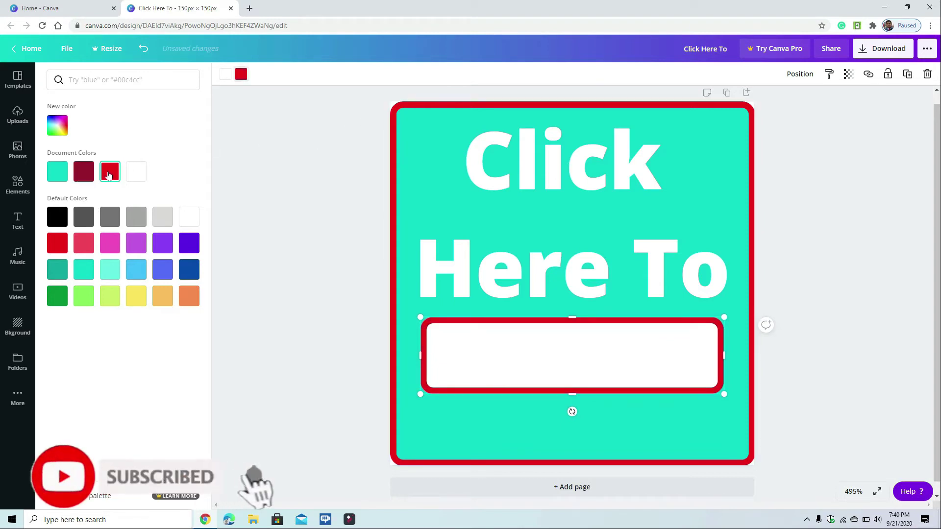
left_click(655, 430)
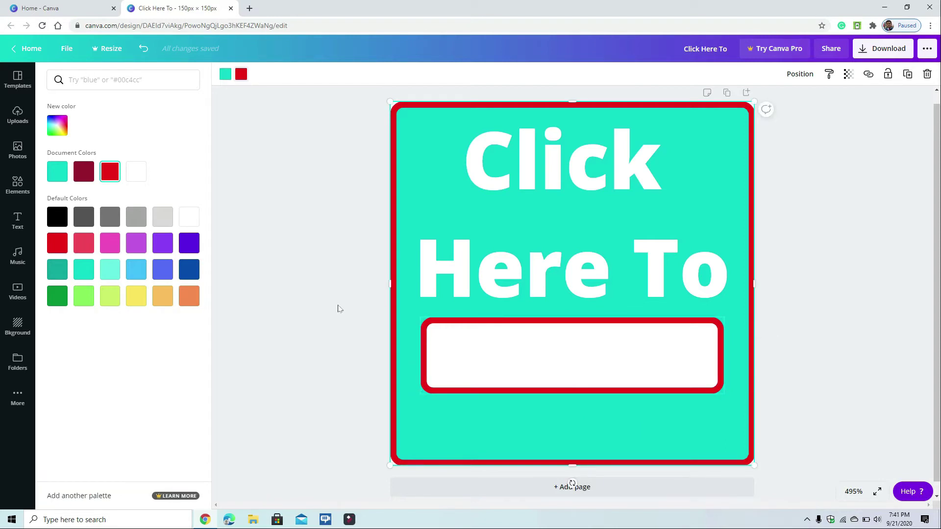
Browse the text styles and add the recently used yellow "HUGE SALE" font combination to the page.
left_click(19, 224)
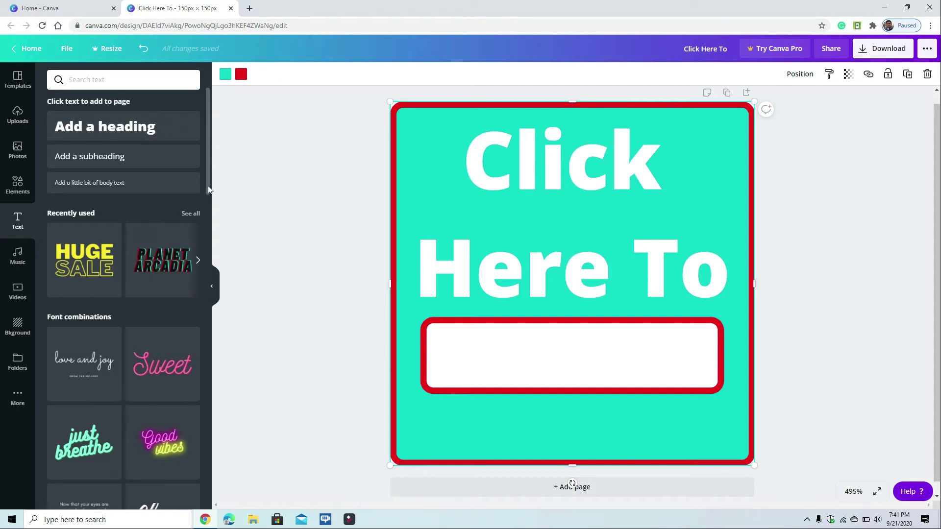
left_click_drag(208, 189, 204, 407)
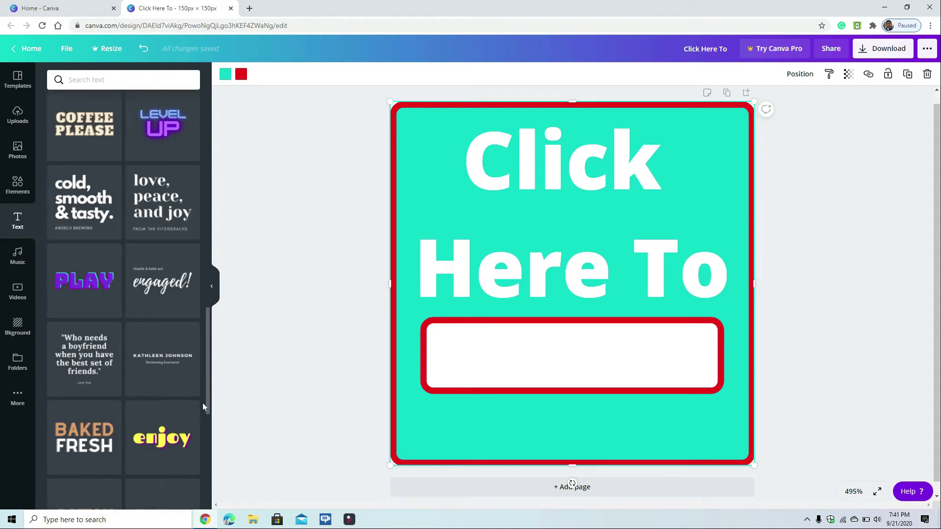
scroll(199, 316, "up", 2)
scroll(198, 315, "up", 10)
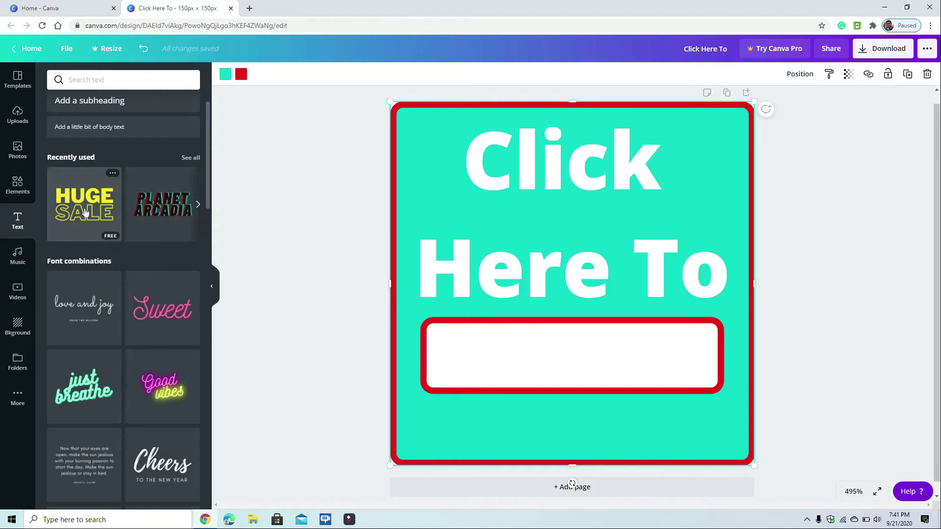
left_click(85, 213)
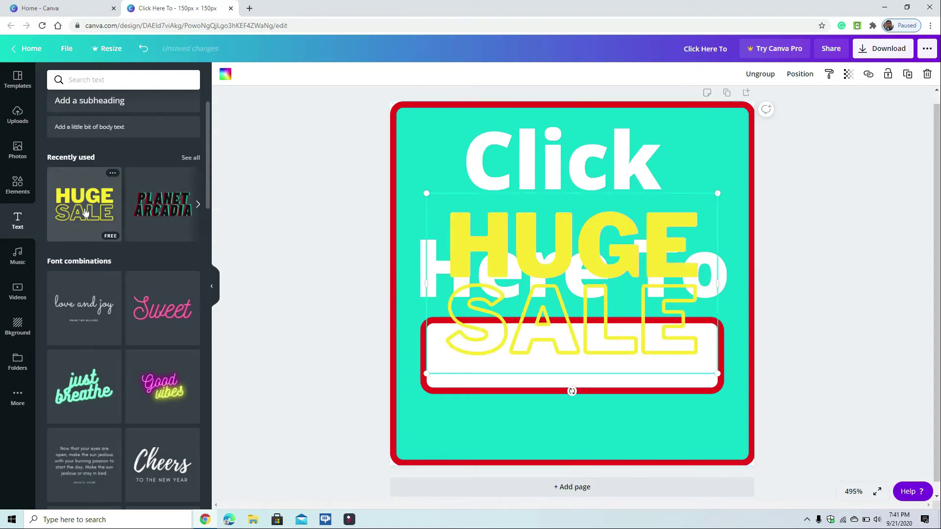
Delete the outlined "SALE" line and move the "HUGE" text down onto the white bar.
left_click(617, 322)
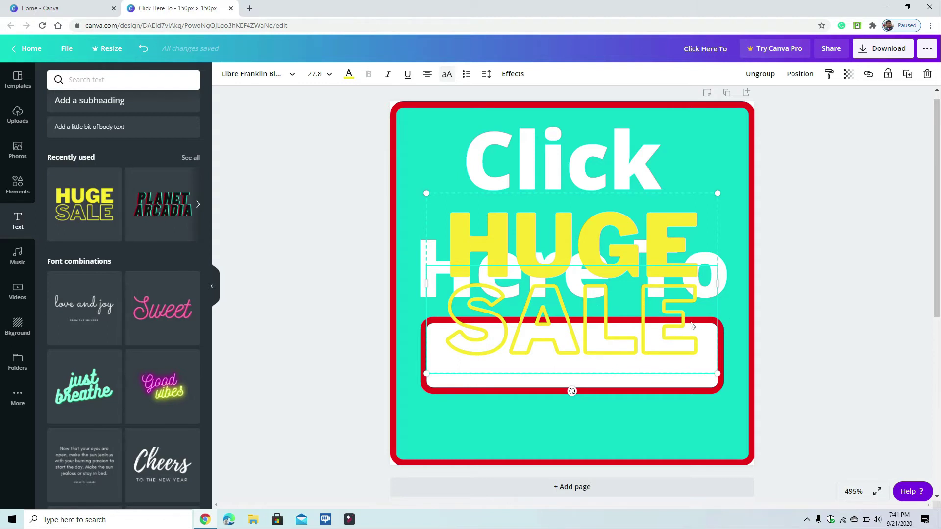
key("Delete")
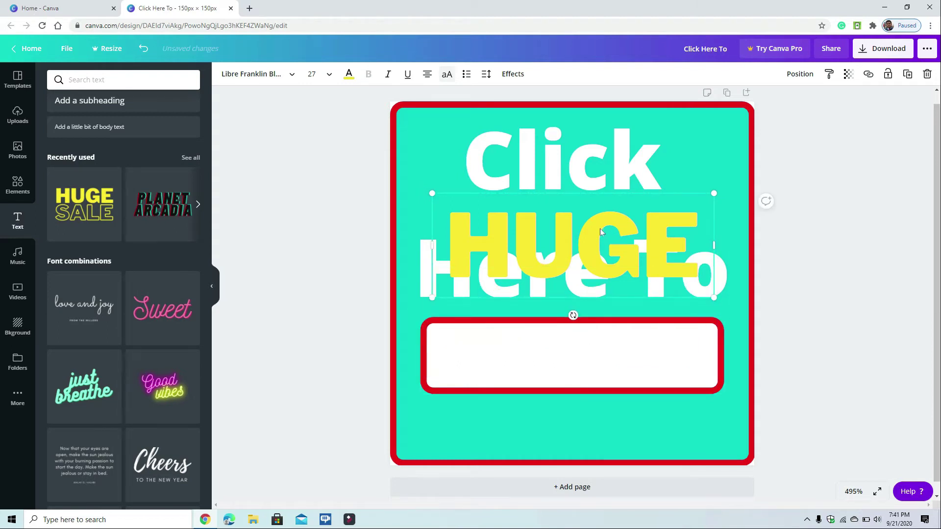
left_click_drag(596, 224, 600, 347)
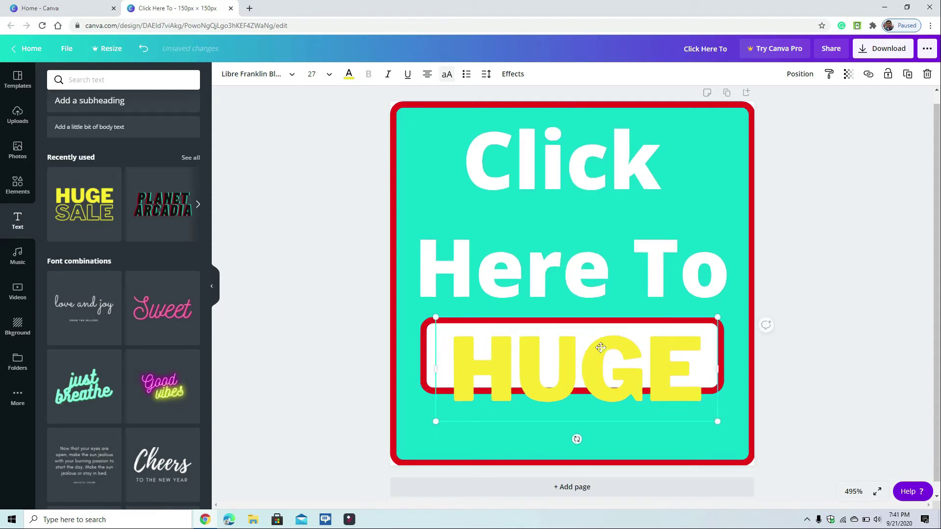
Colour the "HUGE" text the same red as the borders and reduce its font size to 16 inside the bar.
left_click(349, 79)
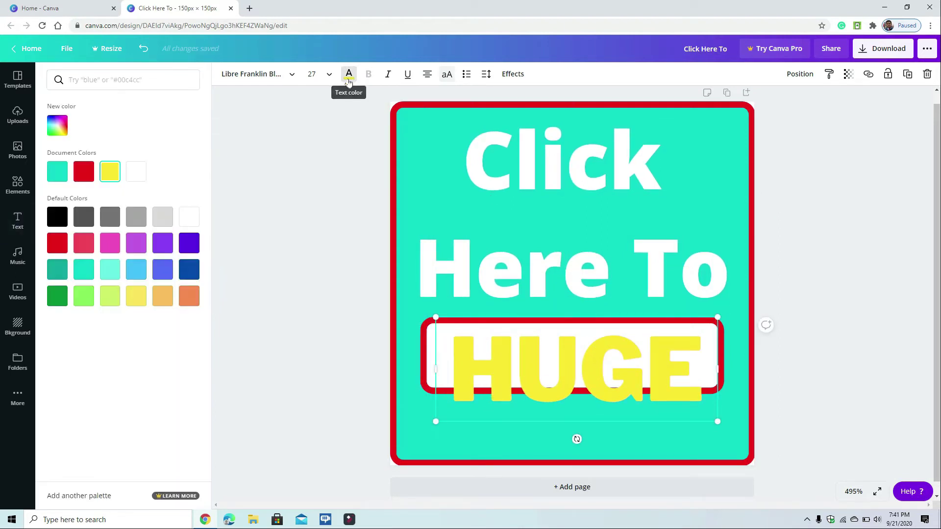
left_click(86, 179)
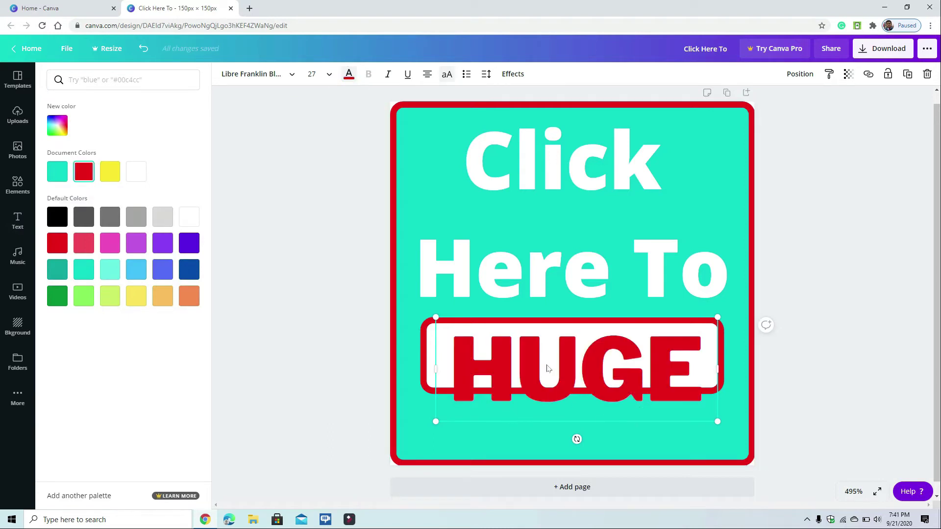
left_click(329, 77)
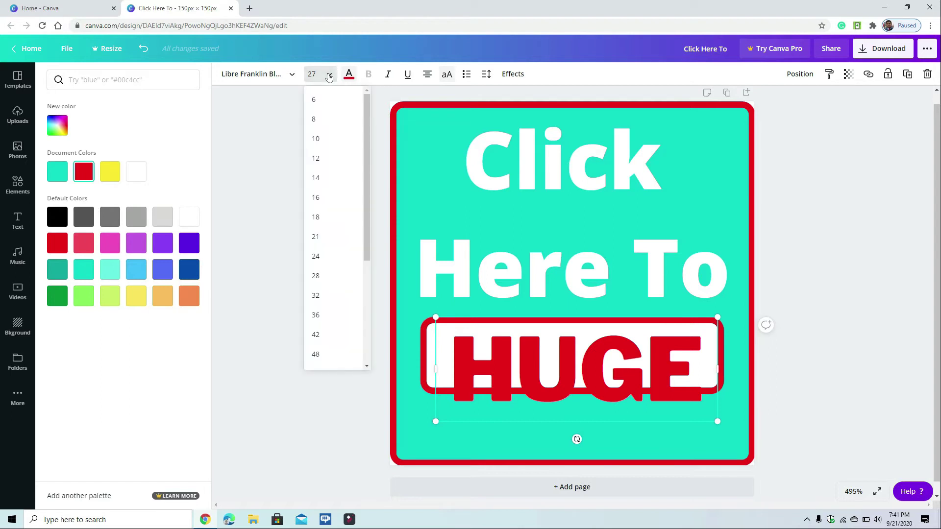
left_click(323, 160)
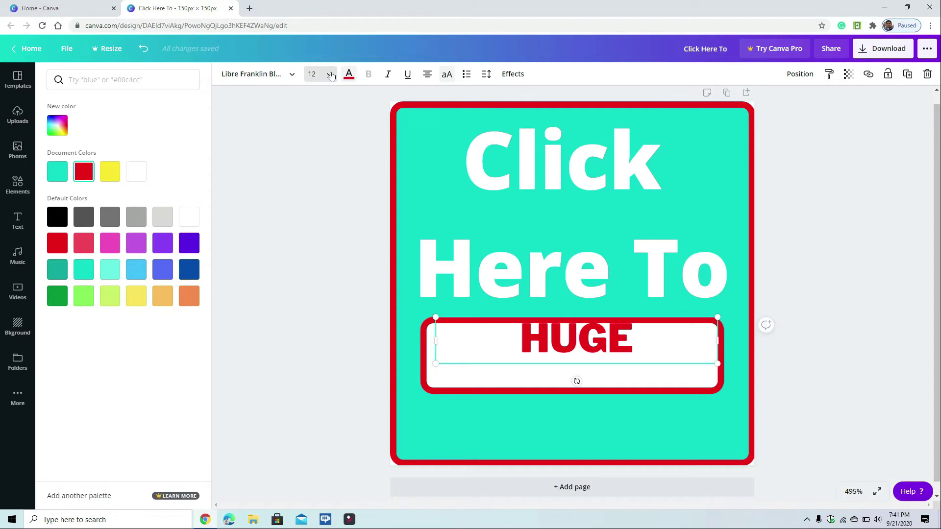
left_click(313, 74)
left_click(323, 178)
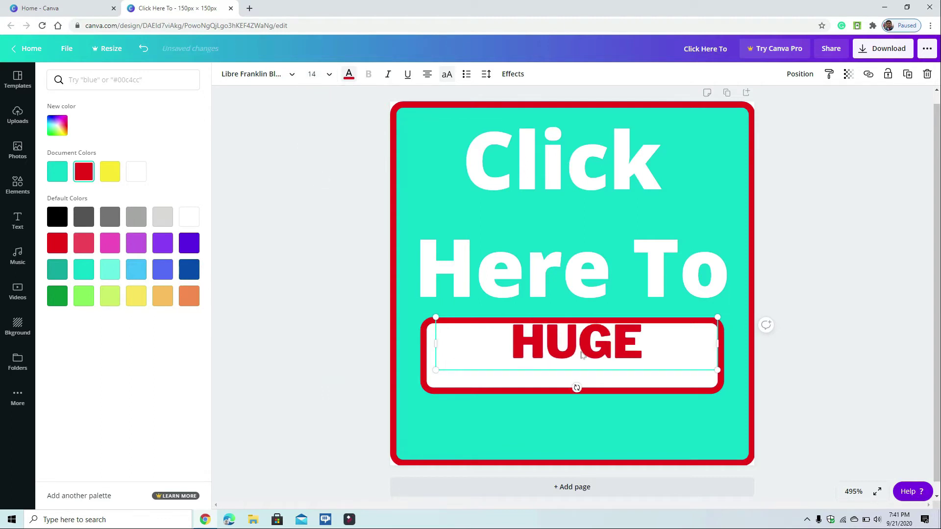
key("ctrl+shift+period")
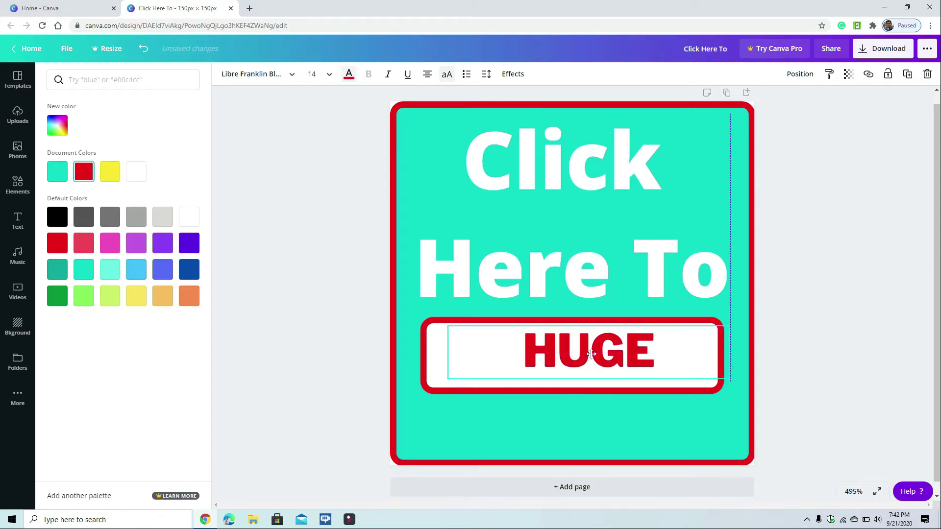
Replace the word "HUGE" in the white bar with "SUBSCRIBE".
key("BackSpace")
key("BackSpace")
key("BackSpace")
key("BackSpace")
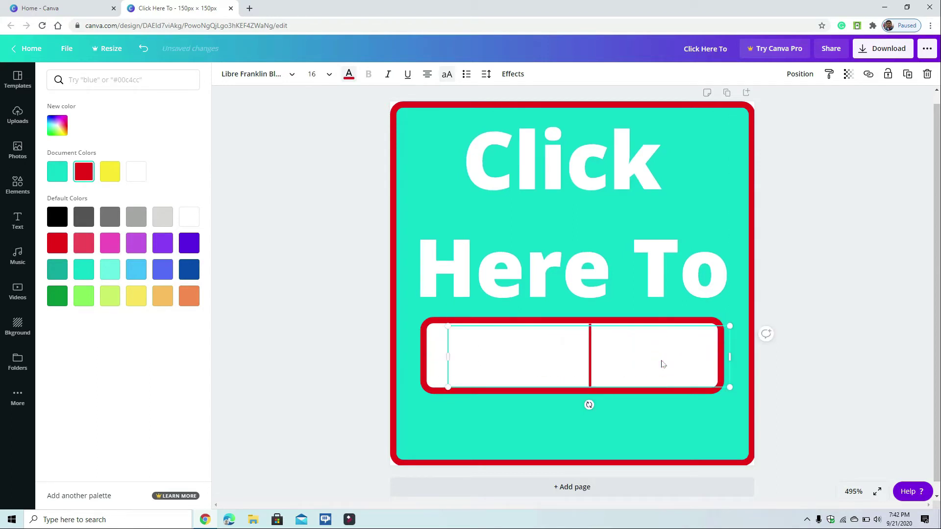
type("SUBSCR")
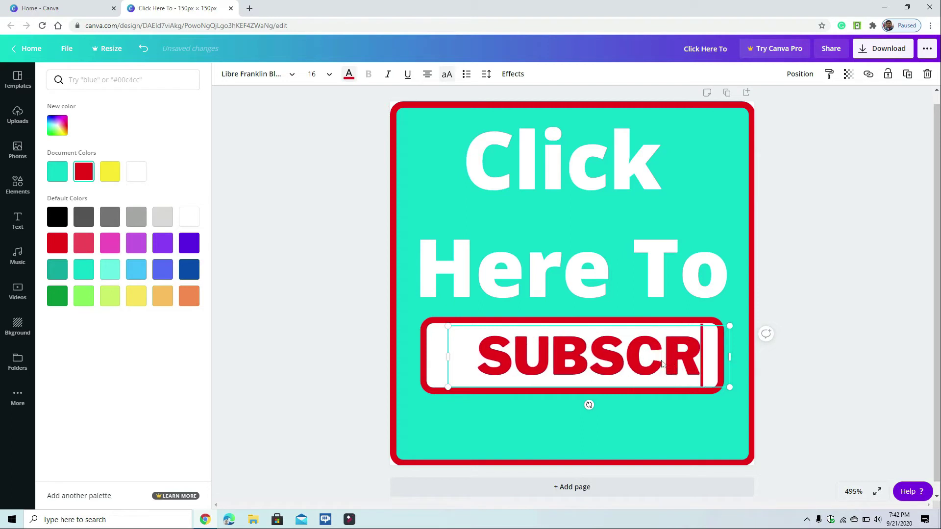
type("IBE")
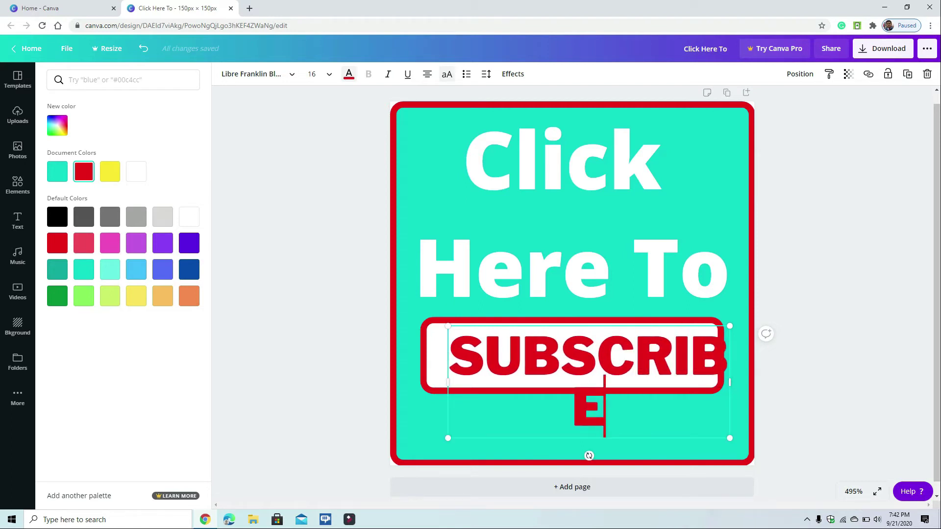
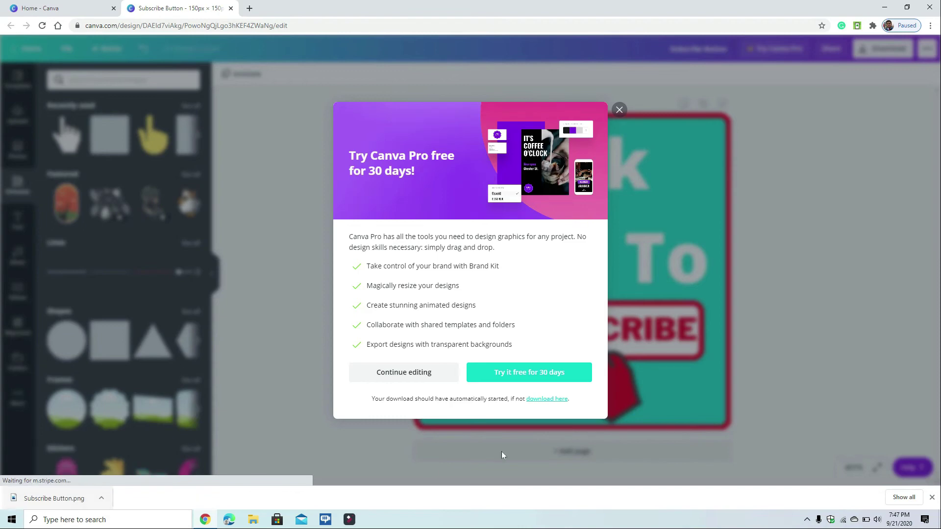
Dismiss the Canva Pro trial offer and return to editing the design.
left_click(397, 374)
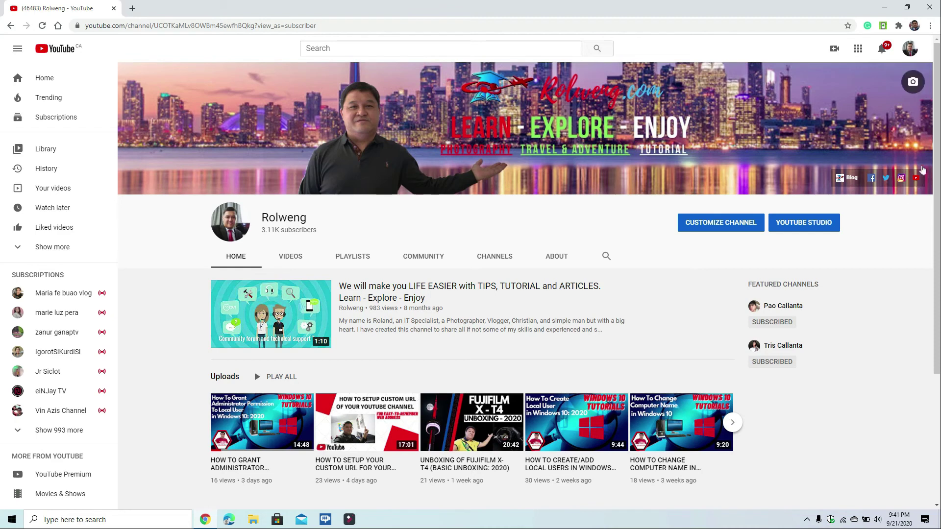
Switch from the YouTube channel page to YouTube Studio and open the channel's branding settings.
left_click(910, 54)
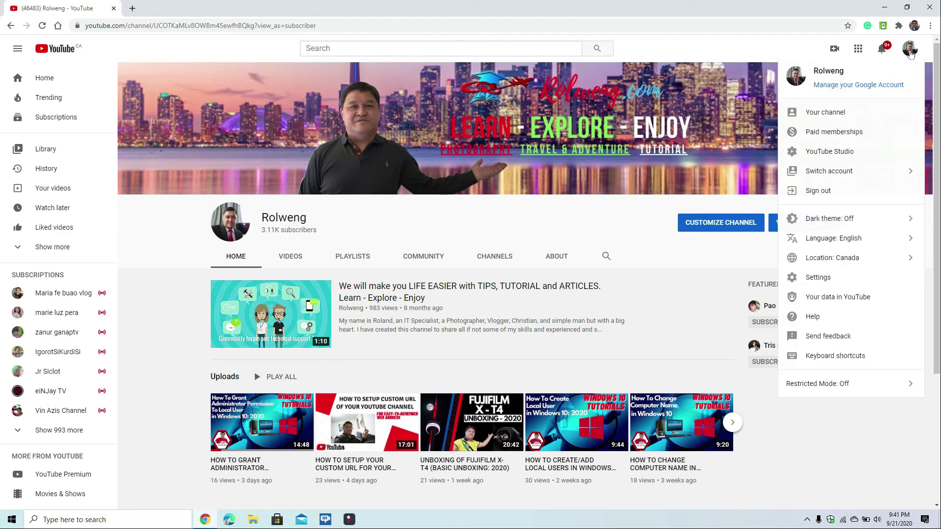
left_click(843, 156)
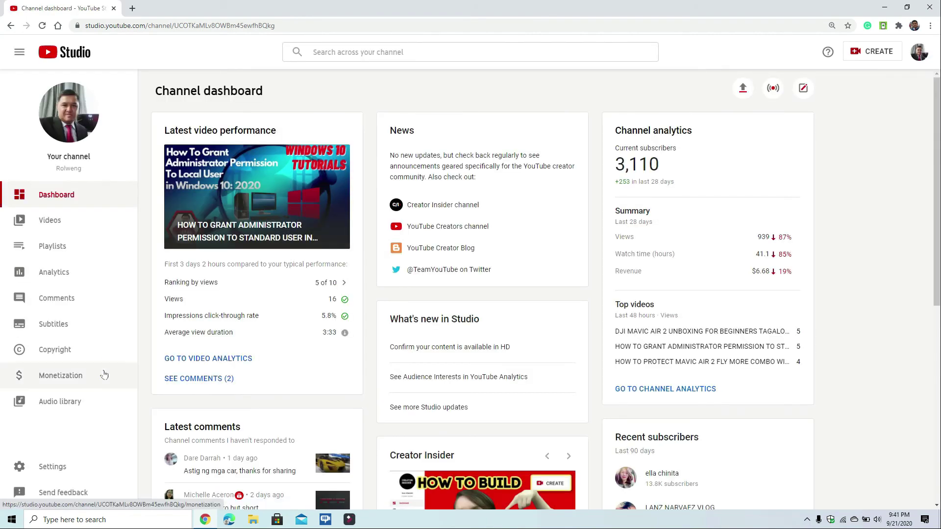
left_click(51, 467)
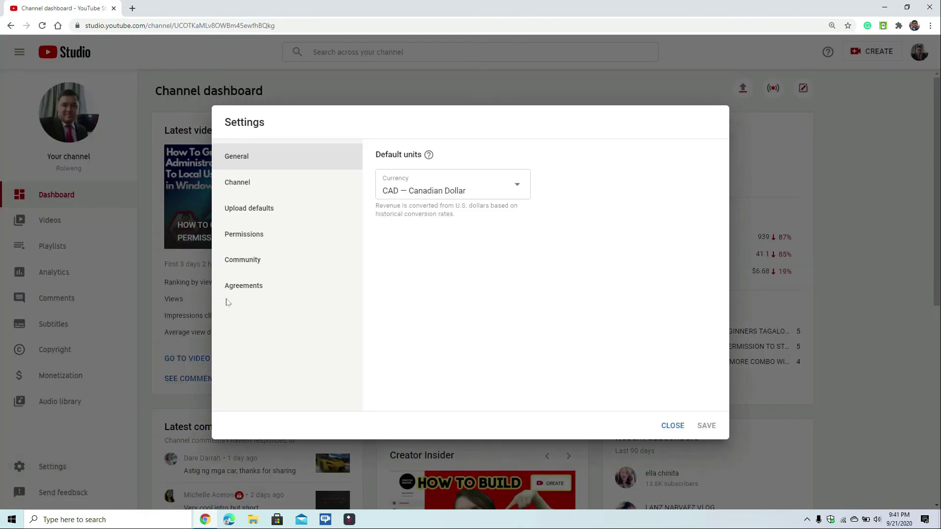
left_click(242, 185)
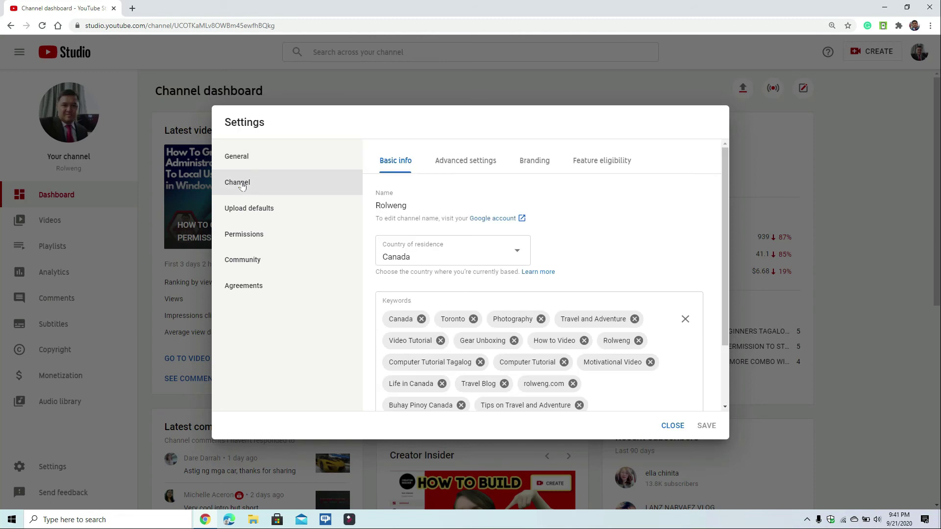
left_click(535, 166)
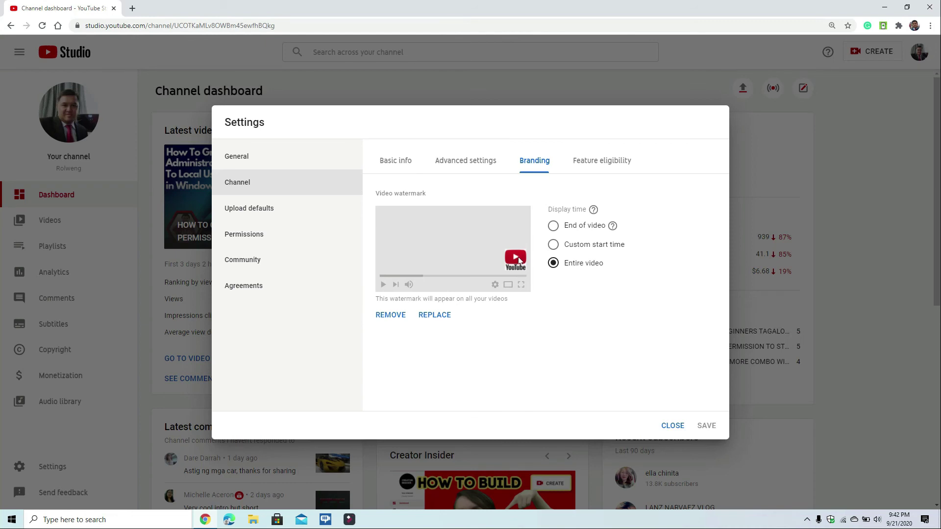
Remove the existing video watermark and upload the "Subscribe Button" image from Downloads in its place.
left_click(390, 316)
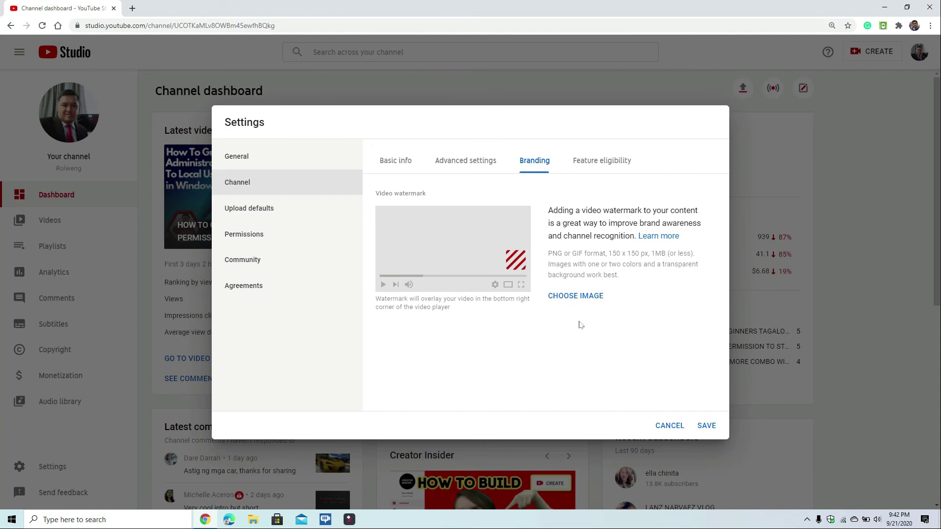
left_click(568, 298)
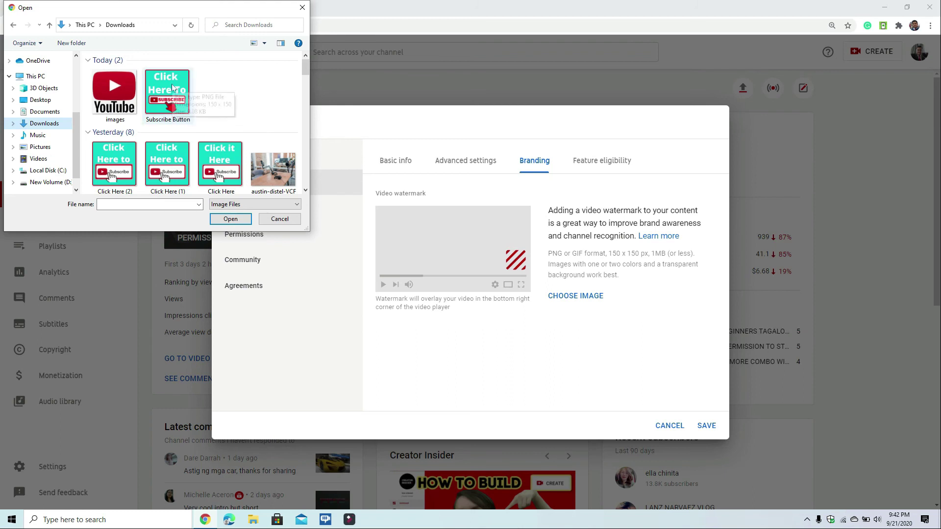
left_click(172, 87)
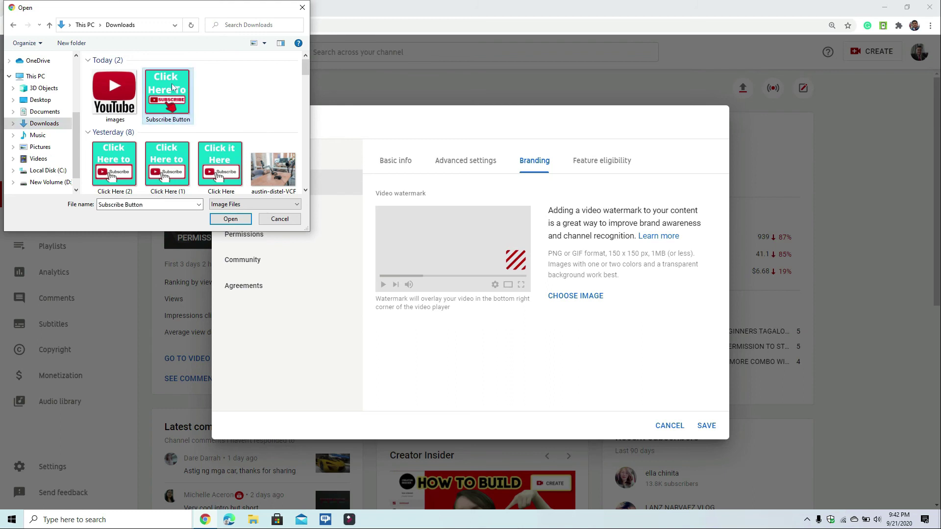
left_click(230, 220)
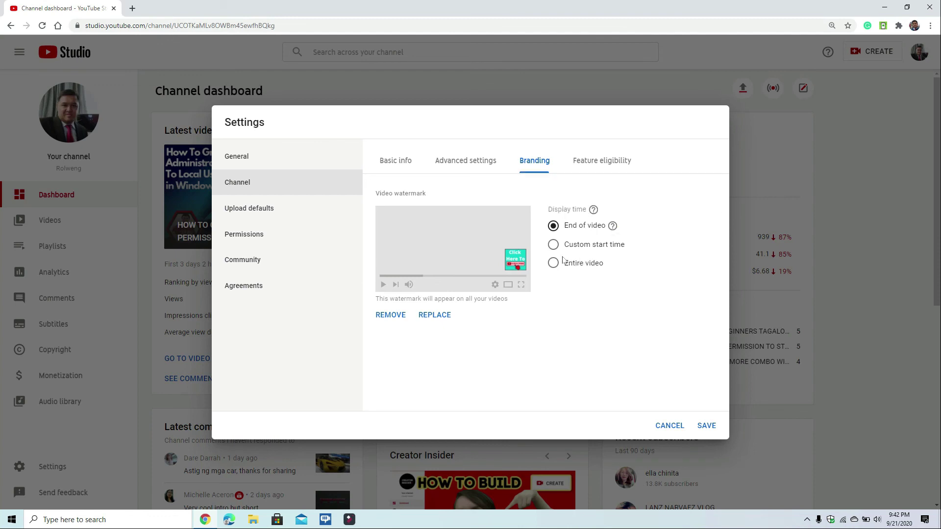
Set the watermark's display time to the entire video and save the channel settings.
left_click(553, 244)
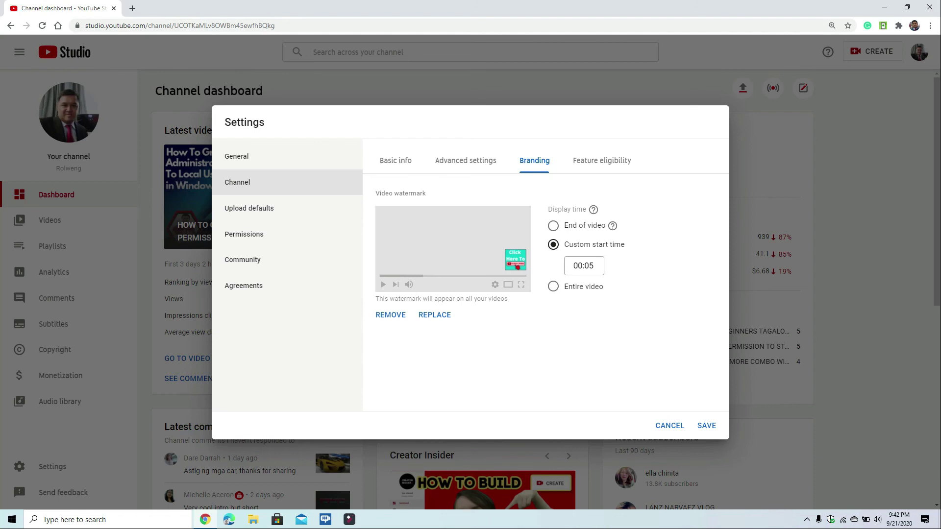
left_click(553, 288)
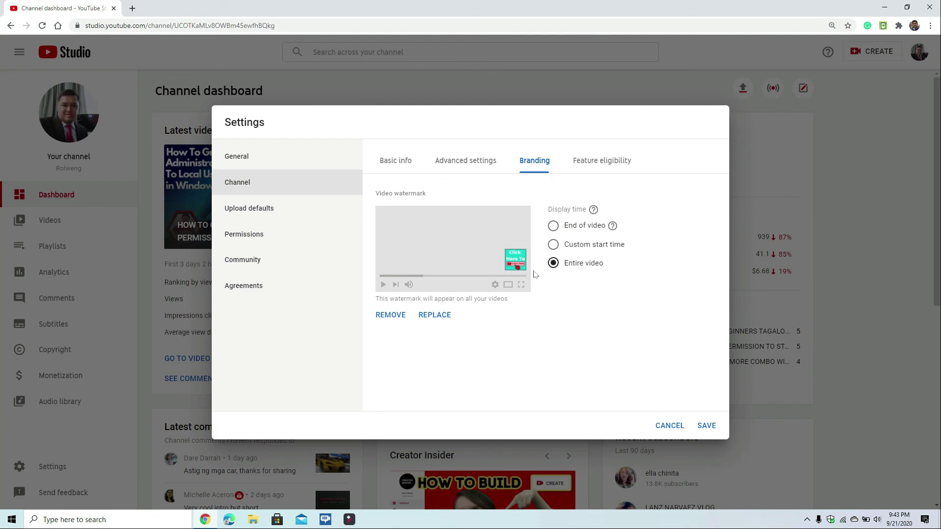
left_click(709, 427)
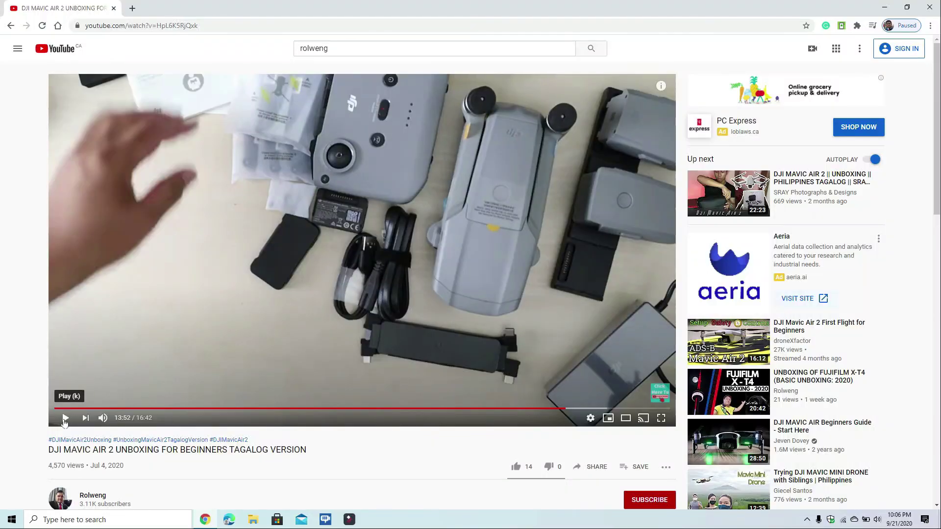
Briefly play the DJI Mavic Air 2 unboxing video and examine the watermark there and on the Windows 10 update video.
left_click(64, 419)
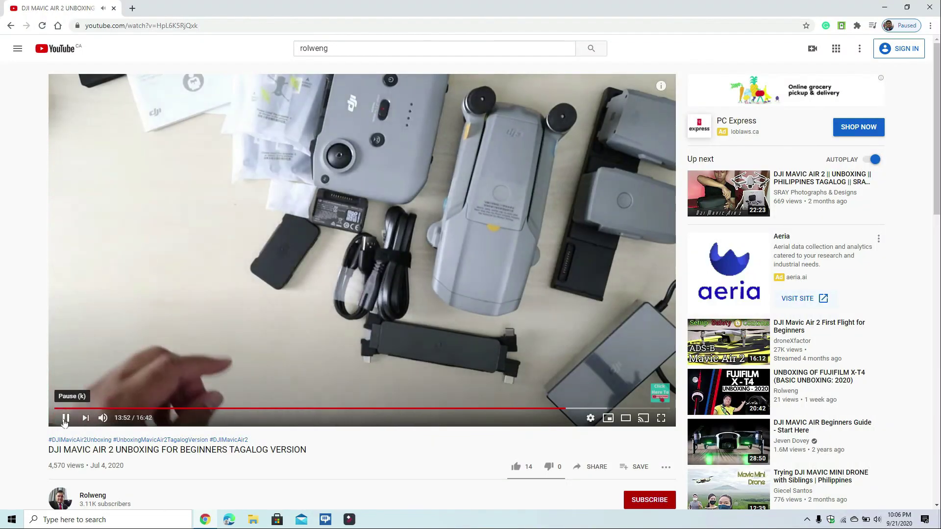
left_click(64, 420)
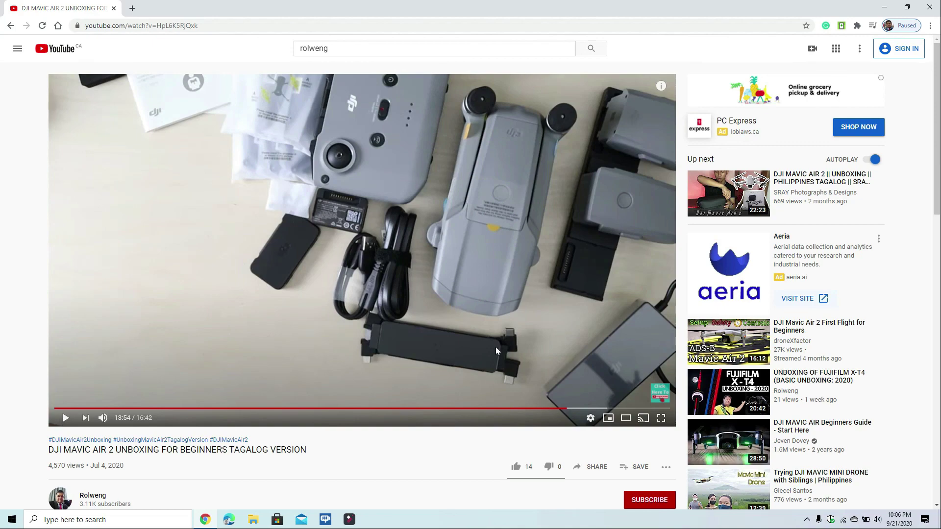
scroll(772, 276, "down", 3)
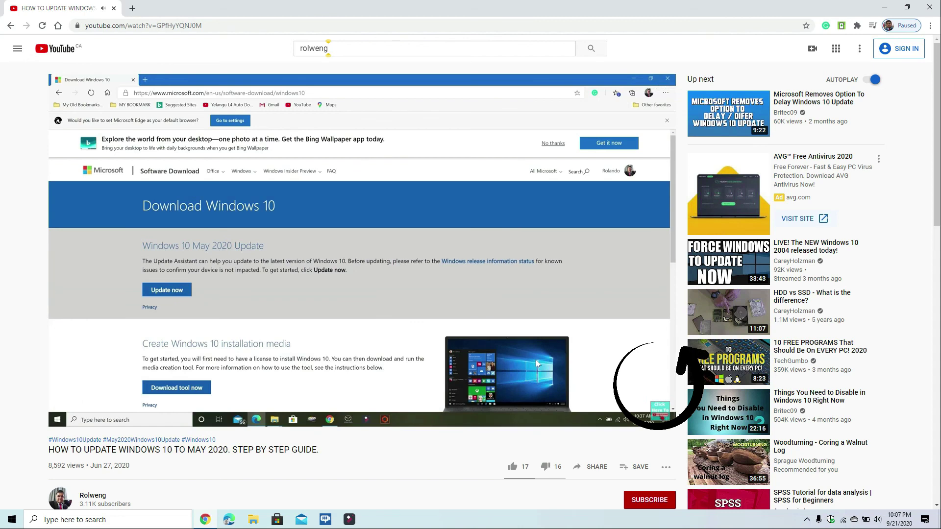
mouse_move(530, 322)
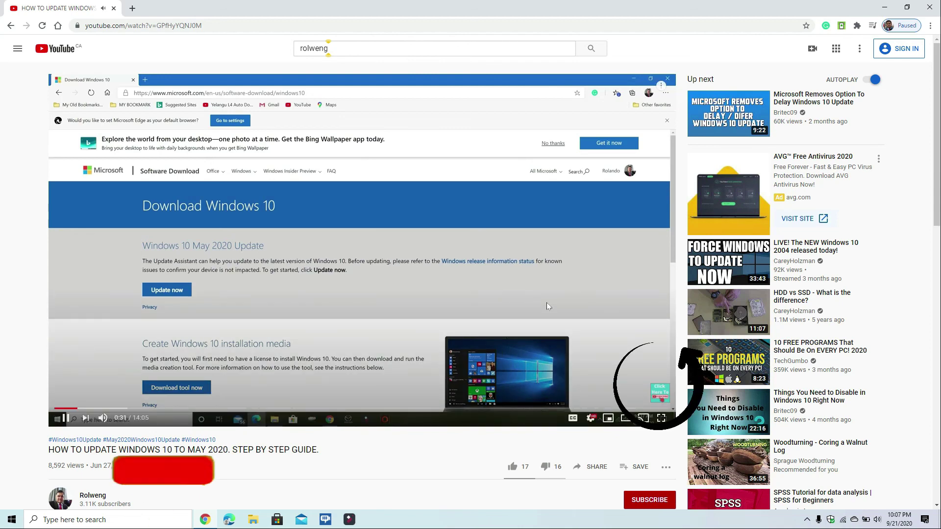
left_click(807, 519)
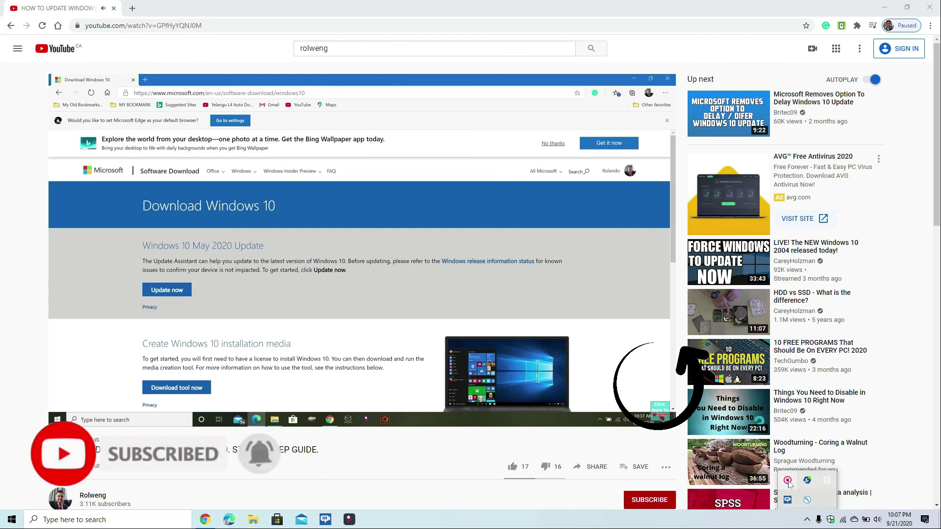
right_click(788, 481)
left_click(801, 487)
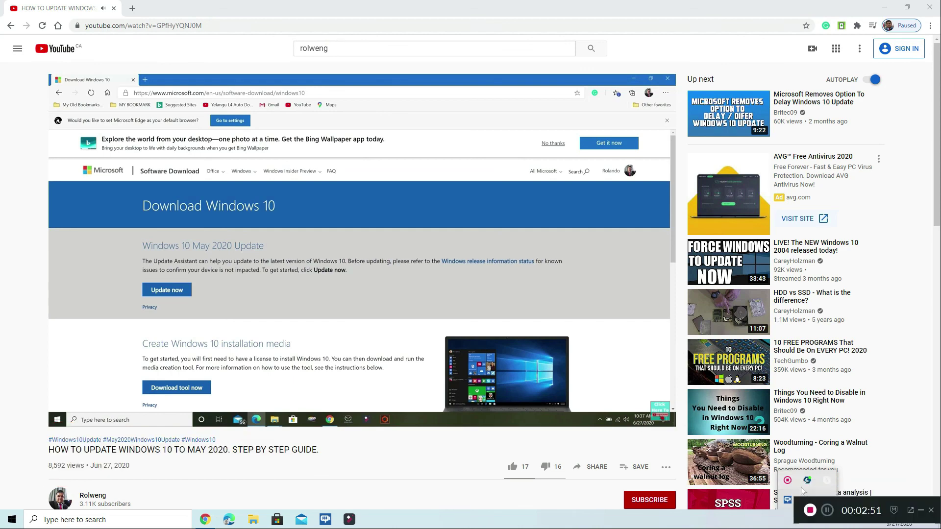